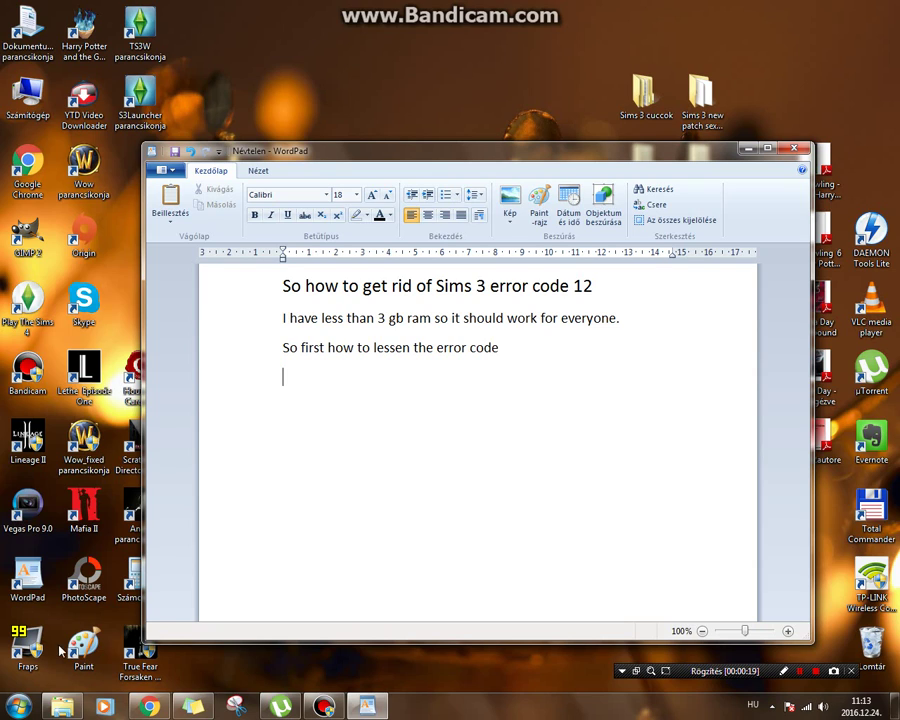
Step: Open The Sims 3 folder inside Electronic Arts in the Documents library in File Explorer
click(60, 706)
click(372, 316)
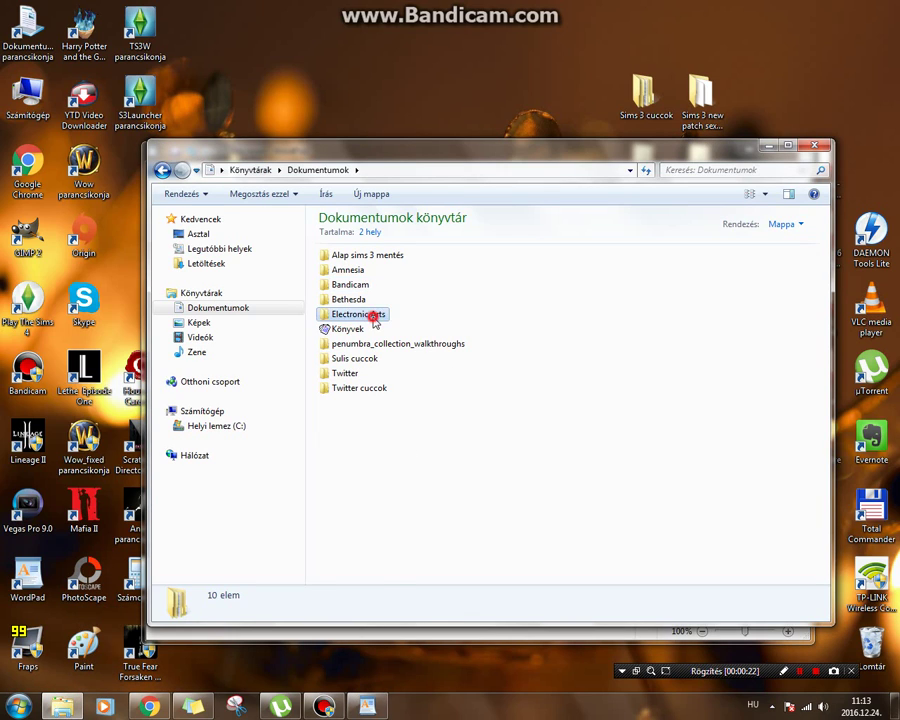
double_click(372, 316)
click(355, 257)
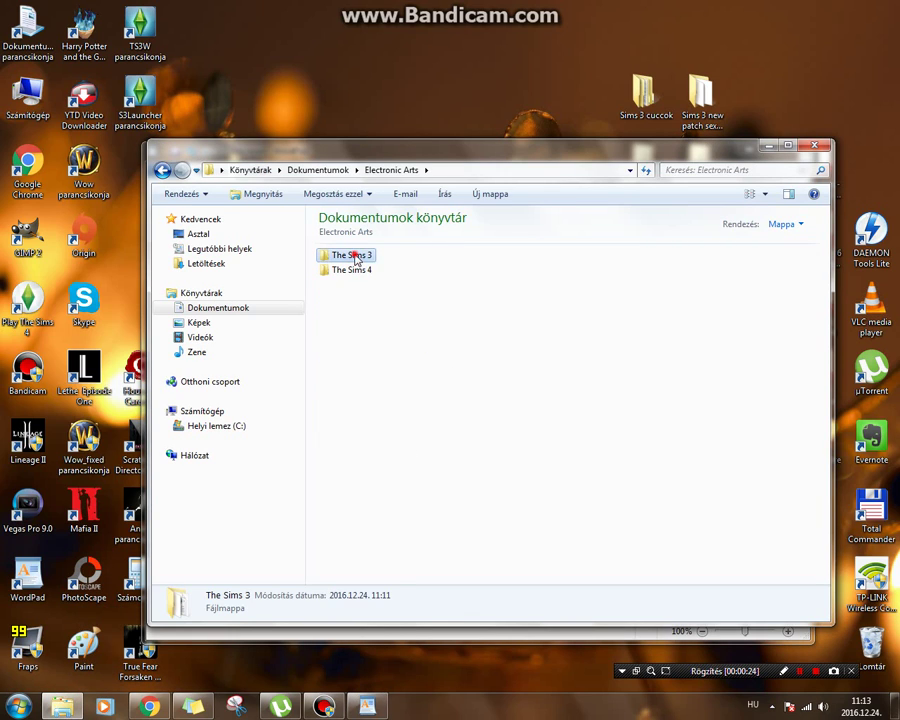
double_click(355, 257)
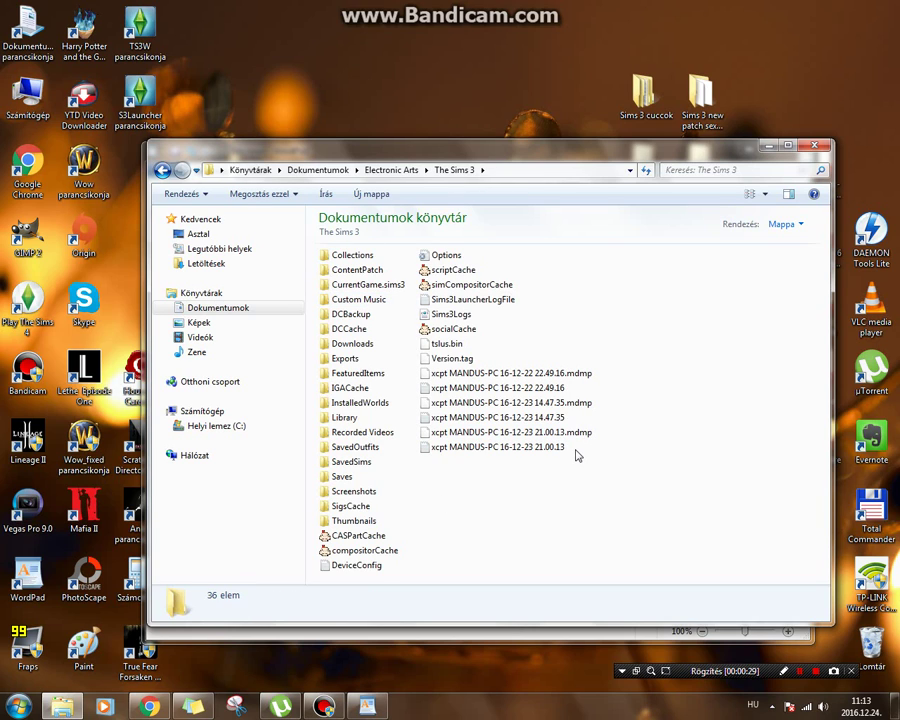
Step: Delete the DCBackup folder from The Sims 3 folder
click(352, 314)
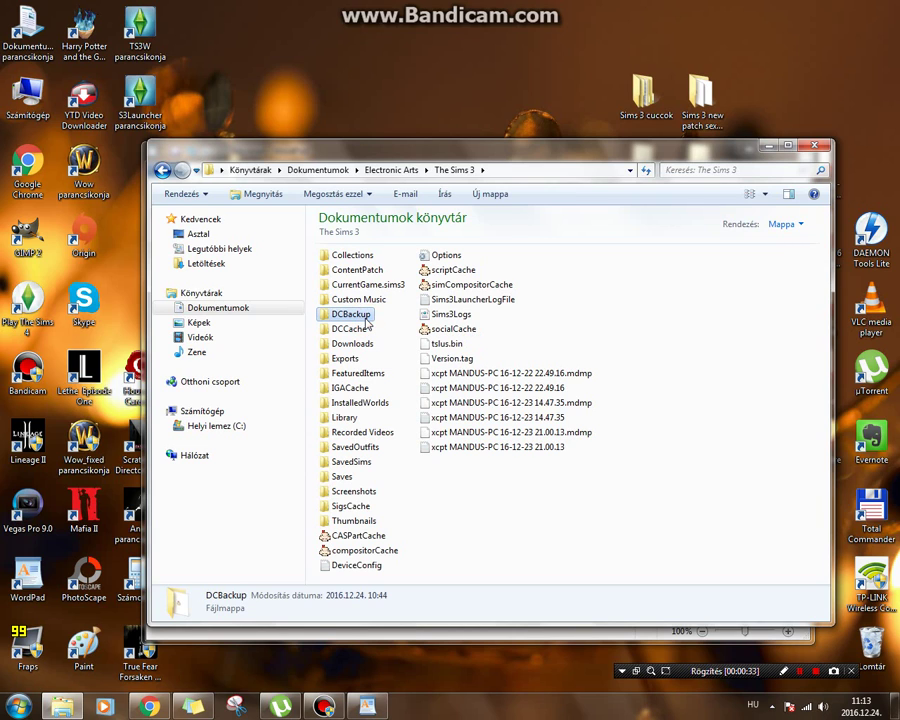
right_click(365, 319)
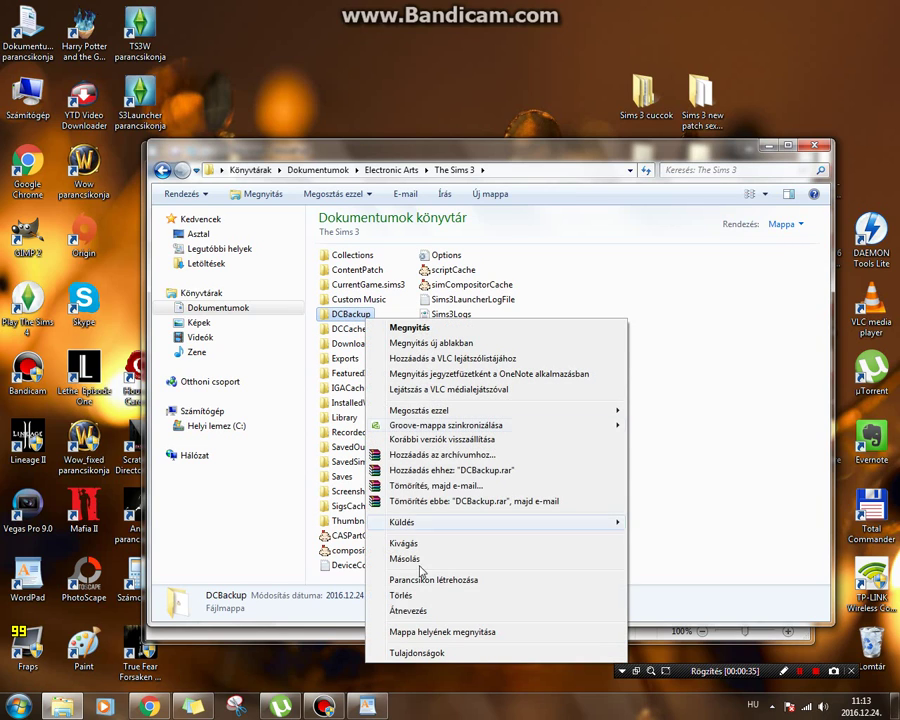
click(423, 598)
click(516, 464)
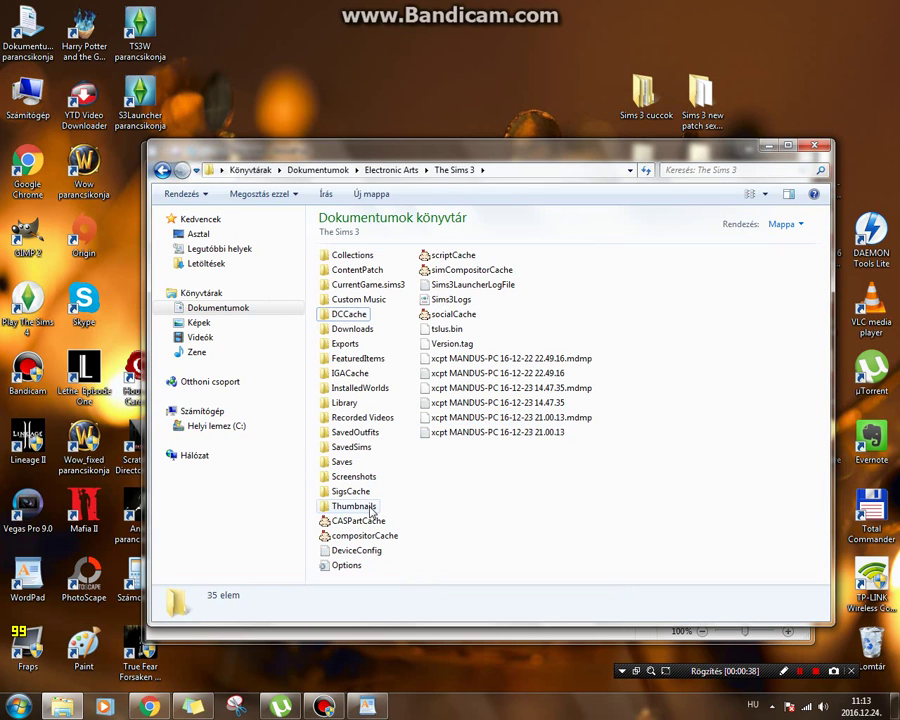
Step: Delete the Thumbnails folder from The Sims 3 folder
click(368, 508)
right_click(368, 508)
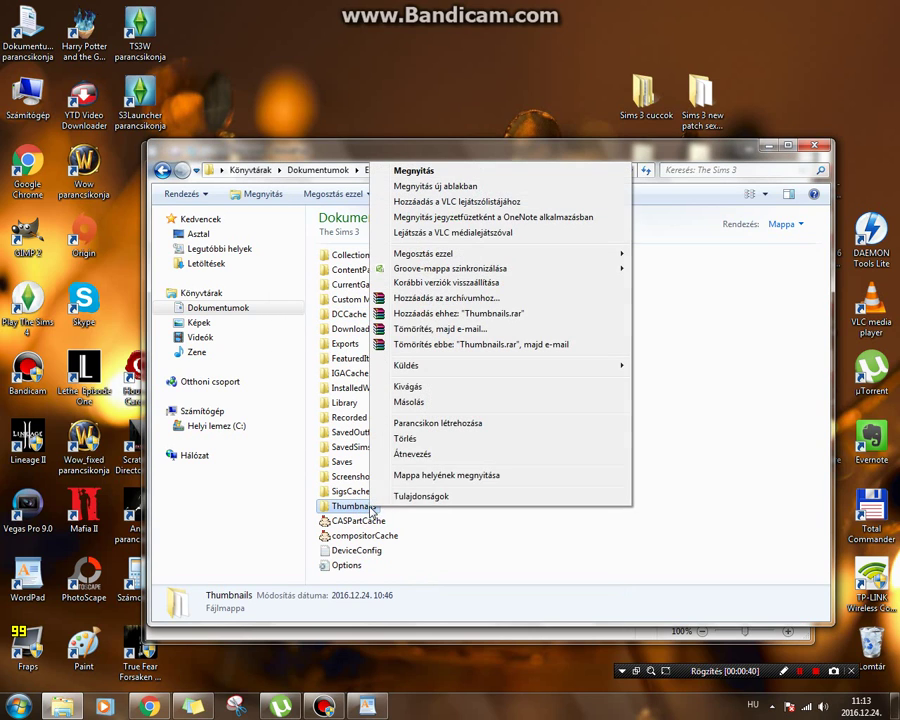
click(421, 444)
click(508, 411)
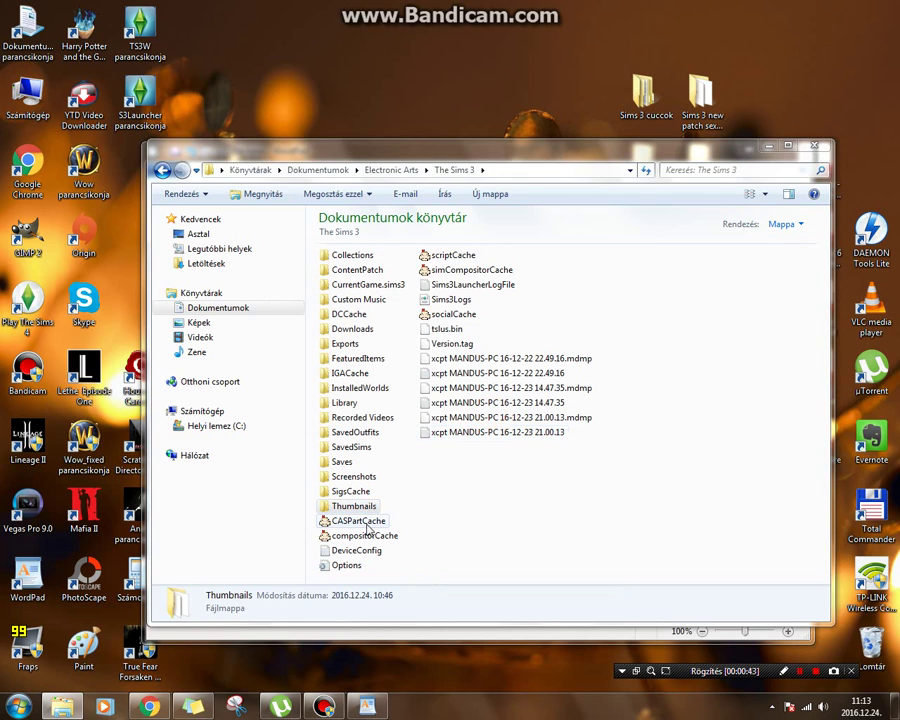
Step: Delete the CASPartCache package file from The Sims 3 folder
click(366, 510)
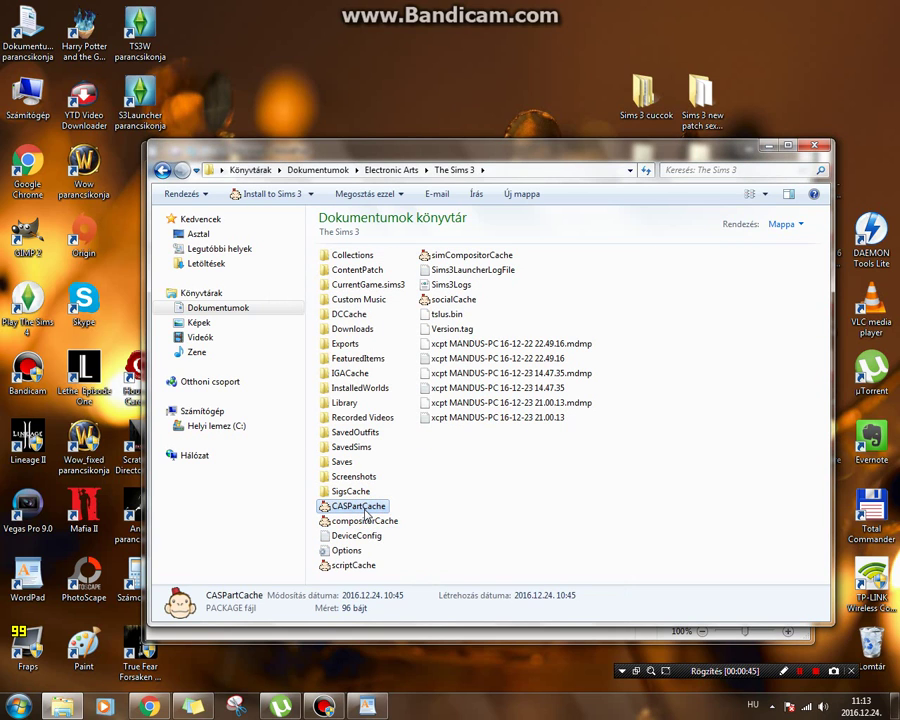
right_click(366, 511)
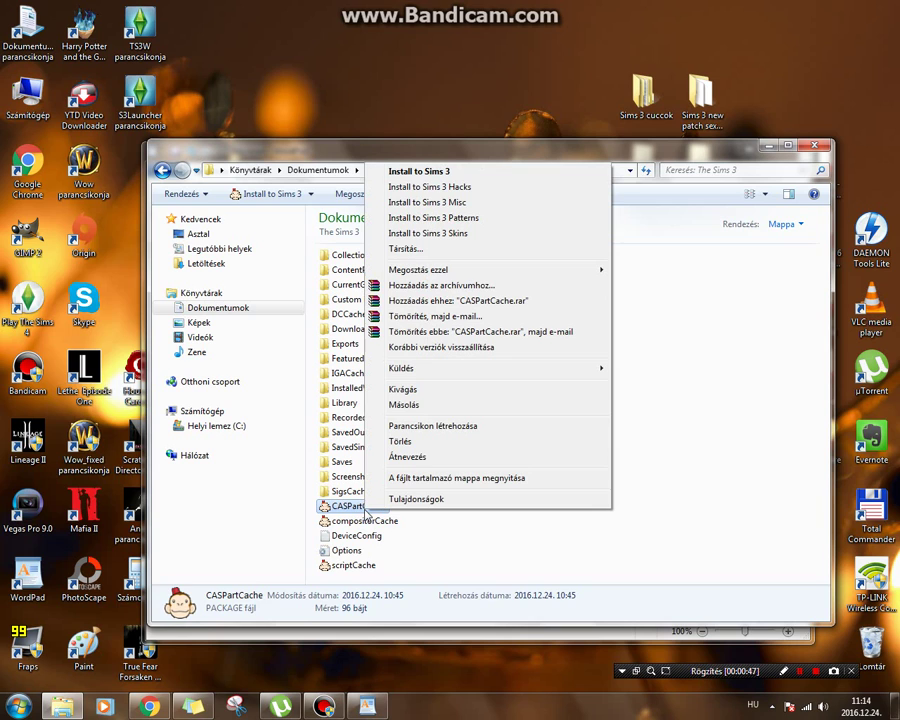
click(410, 441)
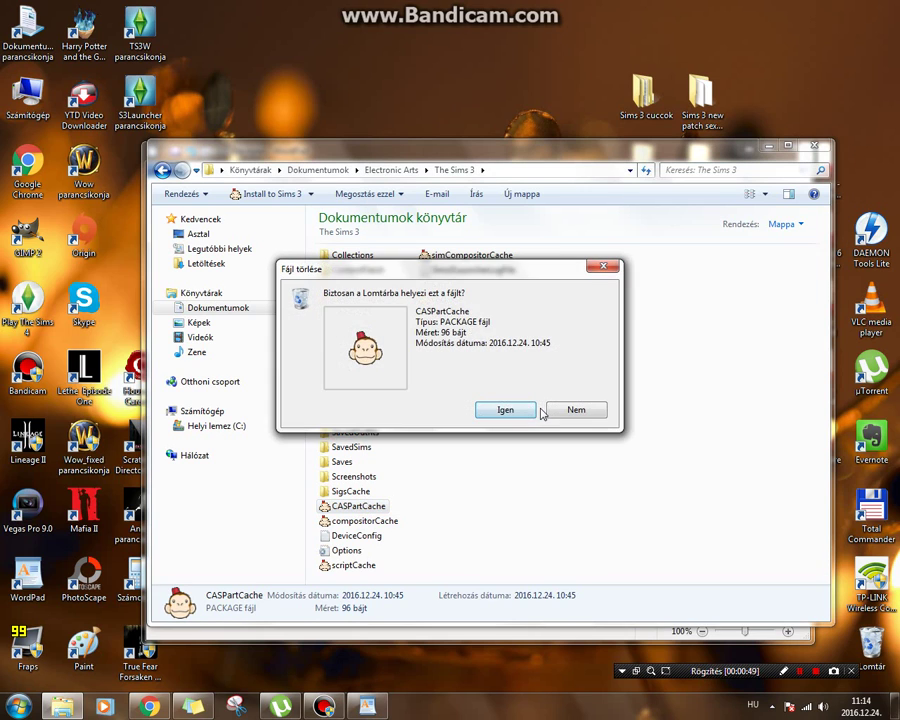
click(506, 409)
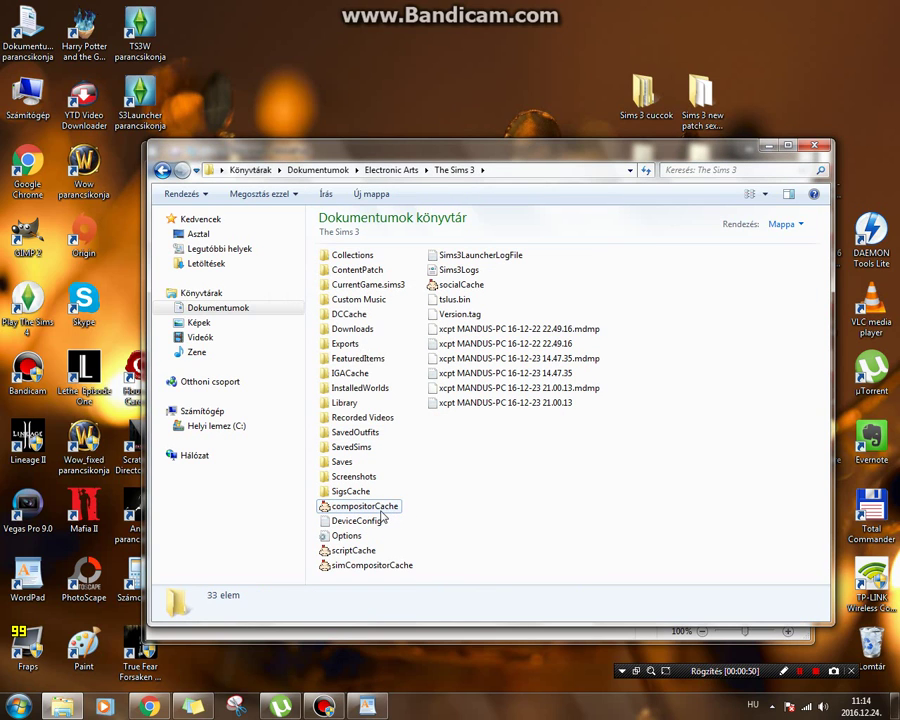
Step: Delete the compositorCache package file from The Sims 3 folder
right_click(378, 510)
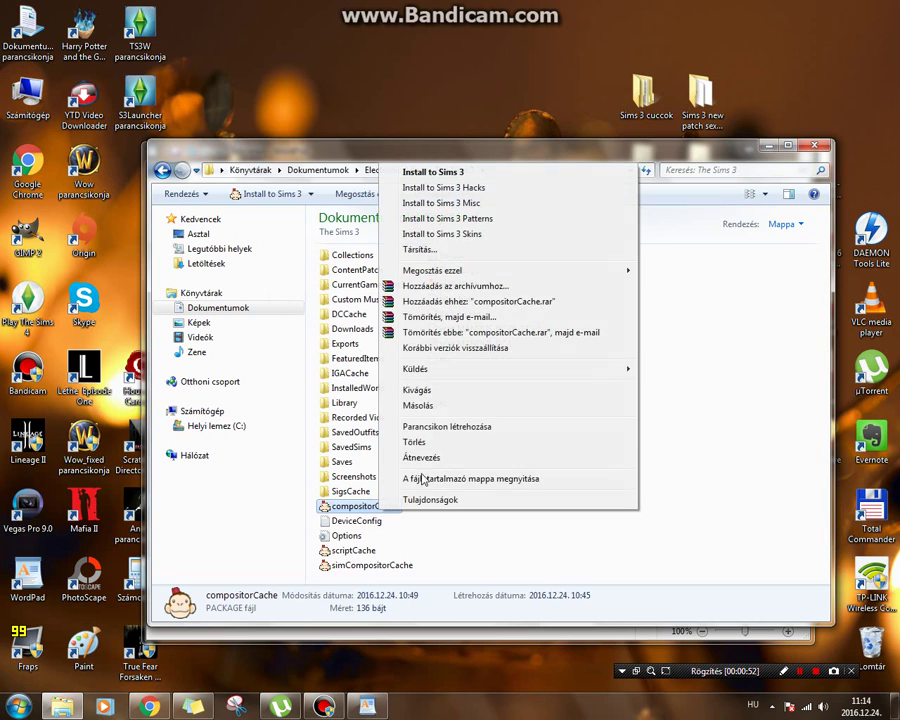
click(400, 441)
click(504, 410)
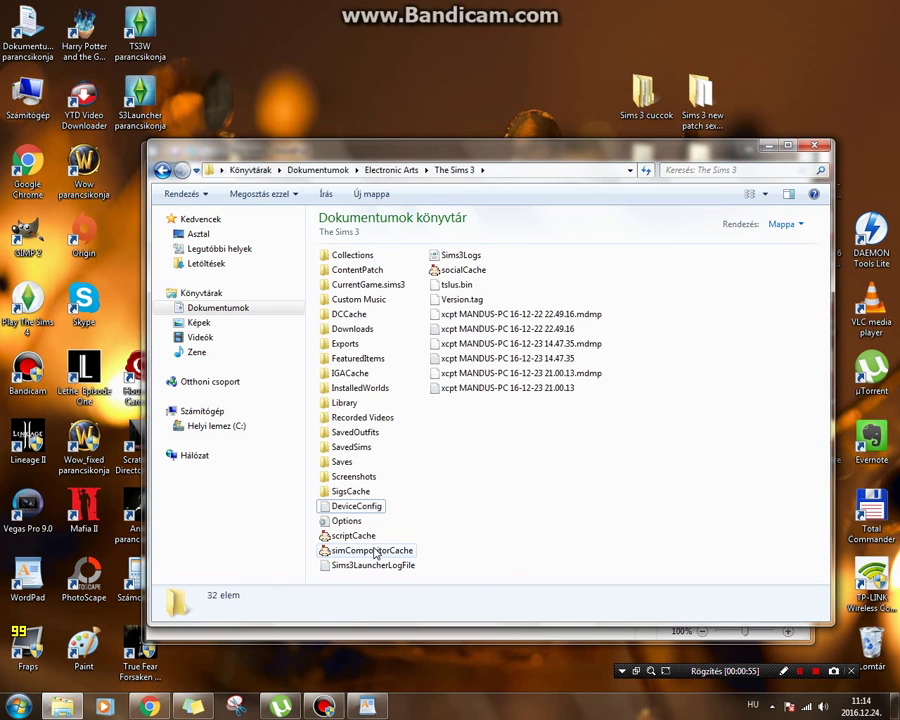
Step: Delete the scriptCache package file from The Sims 3 folder
click(355, 536)
right_click(360, 539)
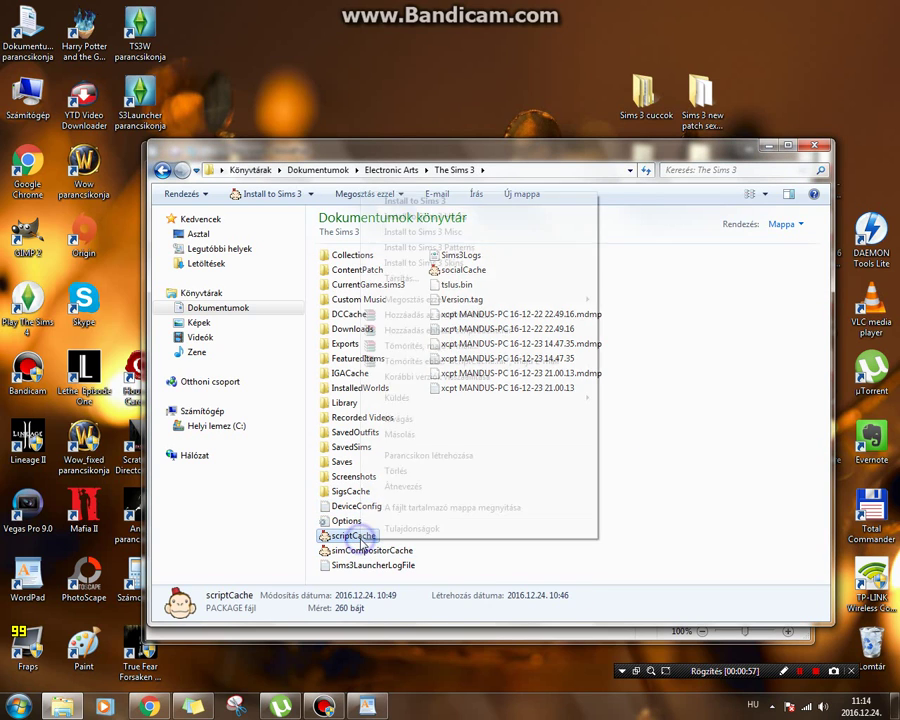
click(404, 469)
click(505, 411)
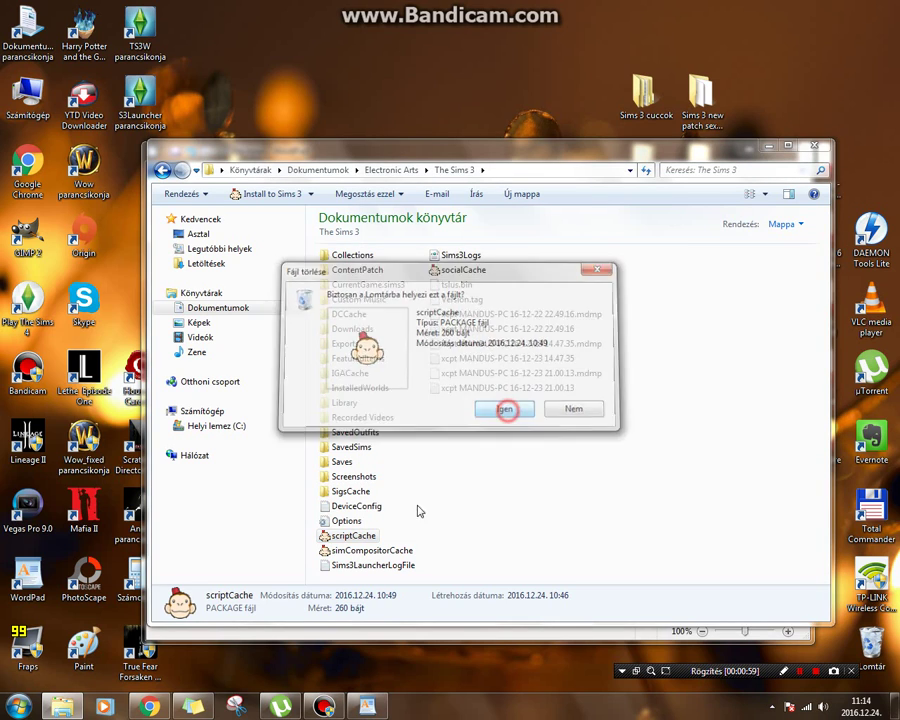
Step: Delete the simCompositorCache package file from The Sims 3 folder
click(380, 541)
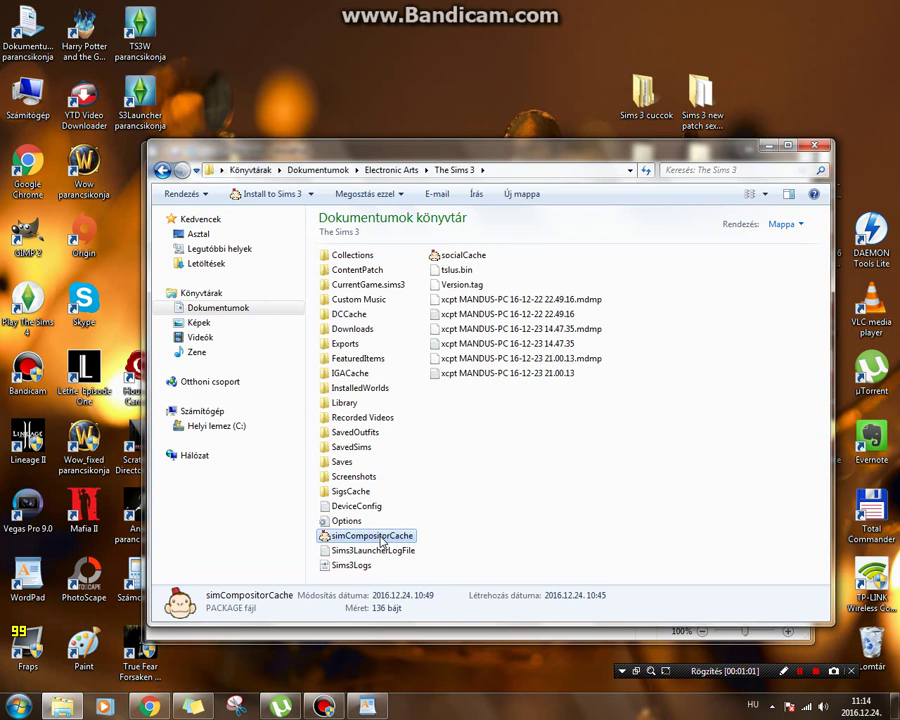
right_click(380, 537)
click(434, 468)
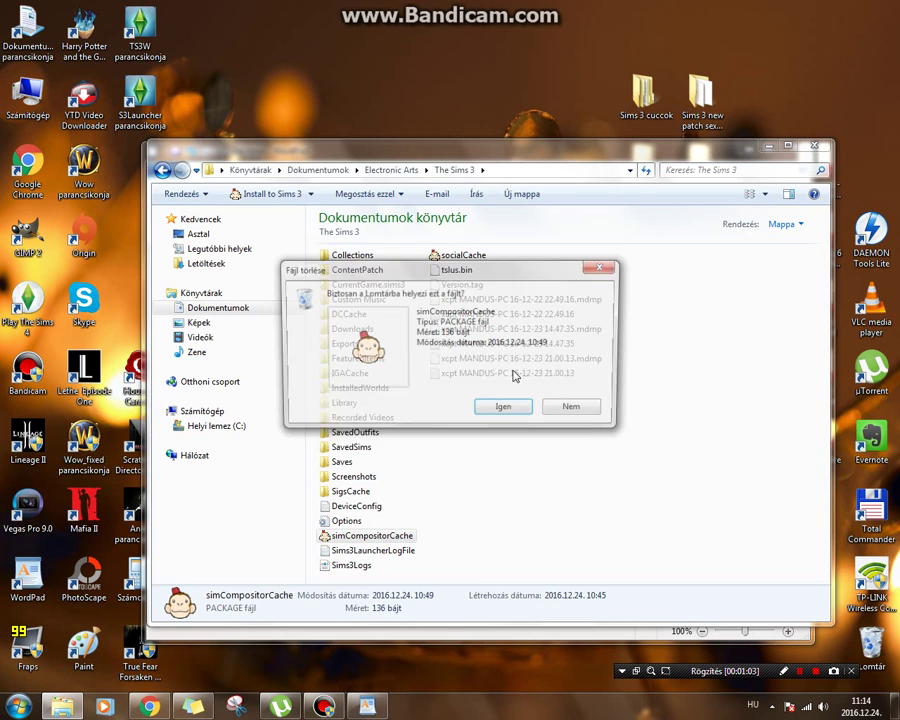
click(506, 411)
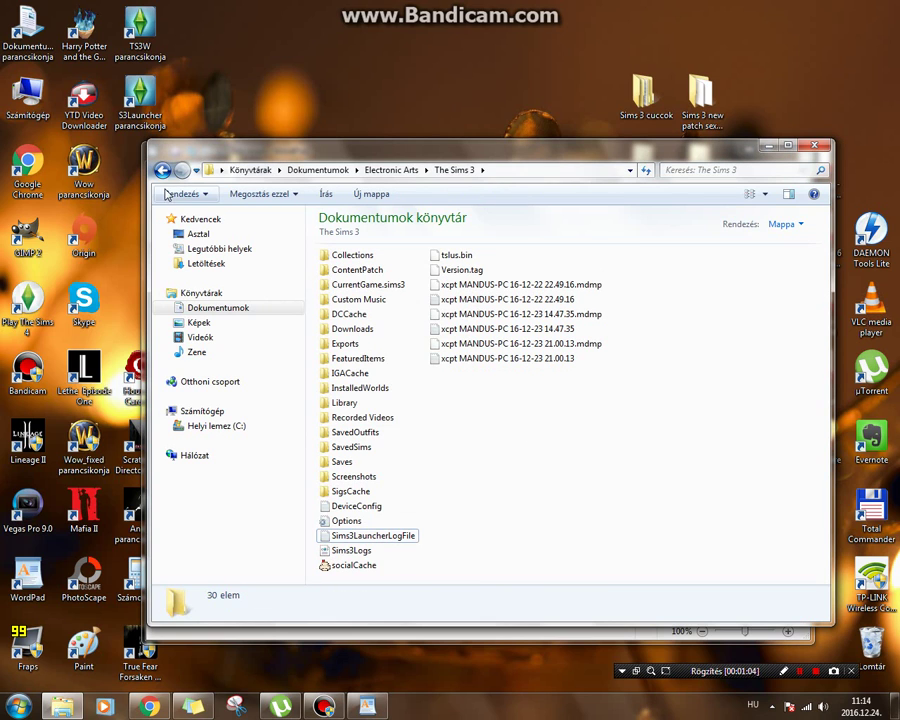
Step: In WordPad, add "Before you start your game or after you quit delete the following files from your Documents - Sims 3 folder:"
key(alt+Tab)
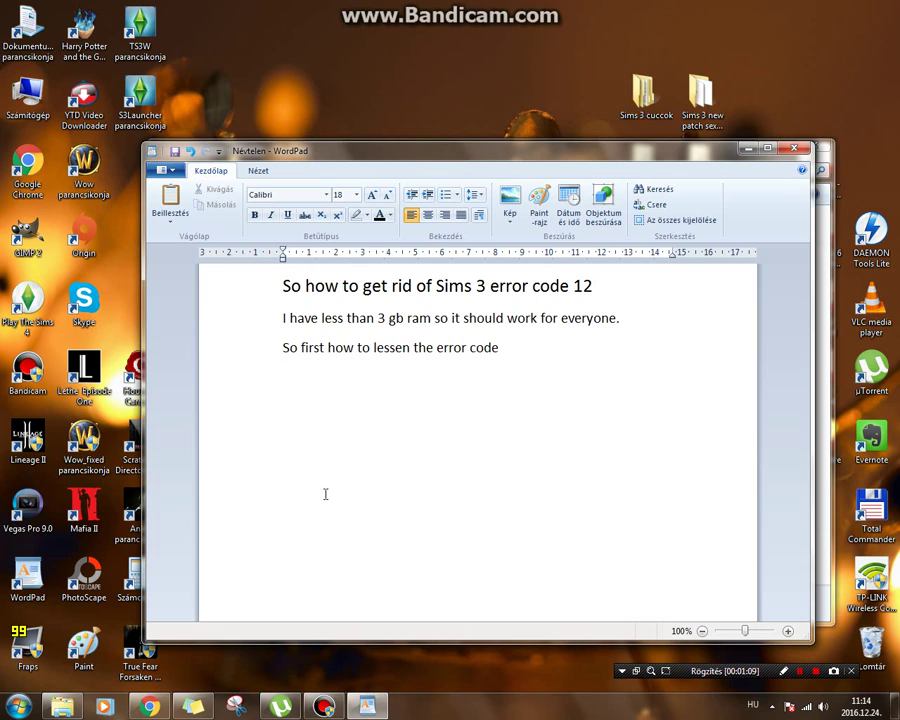
text(Before you)
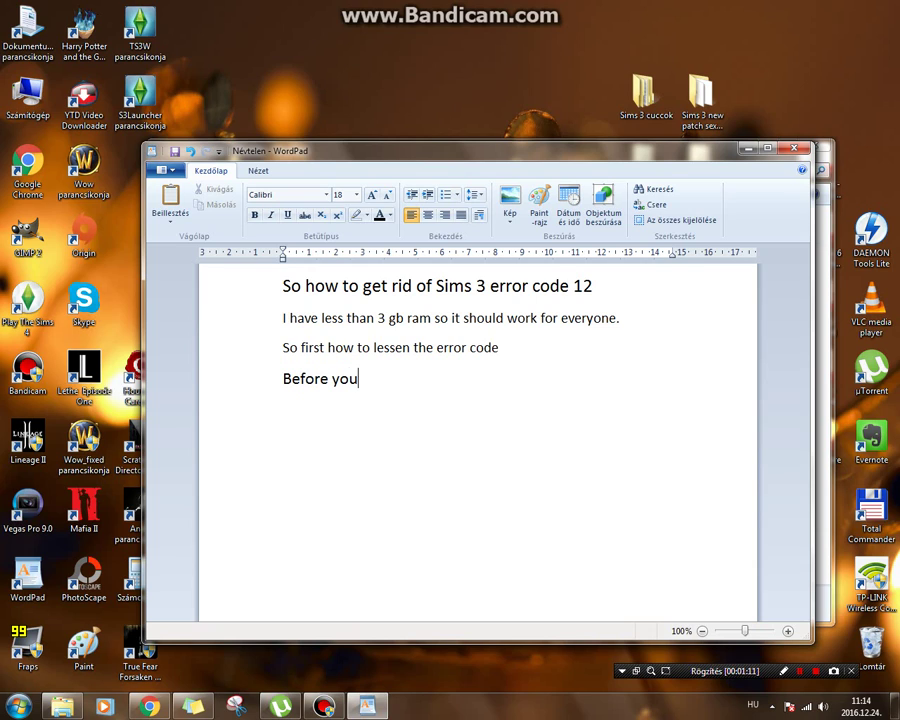
text( start your )
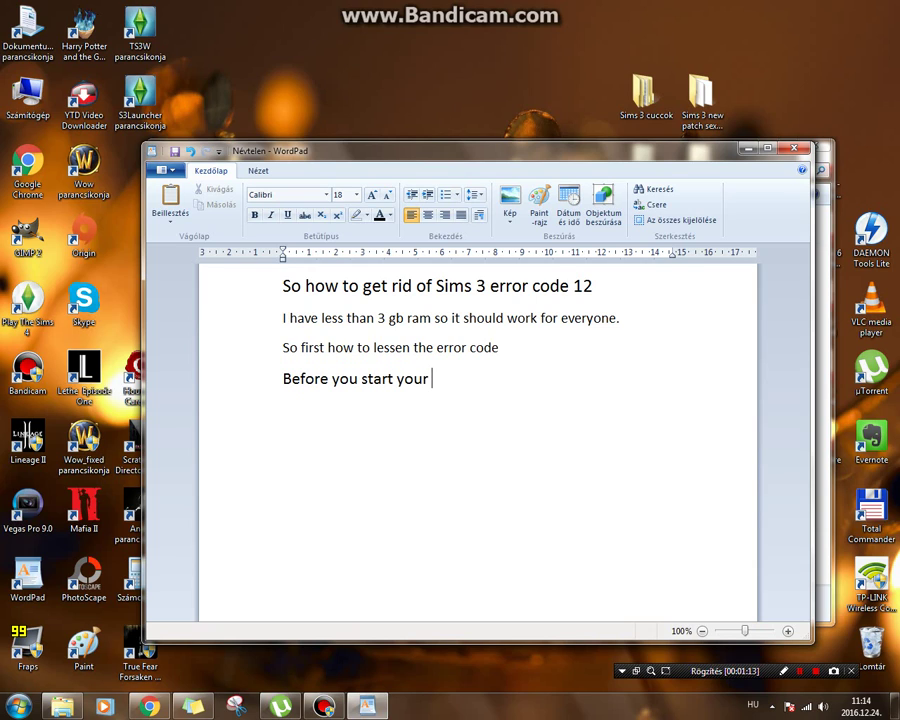
text(game or after you)
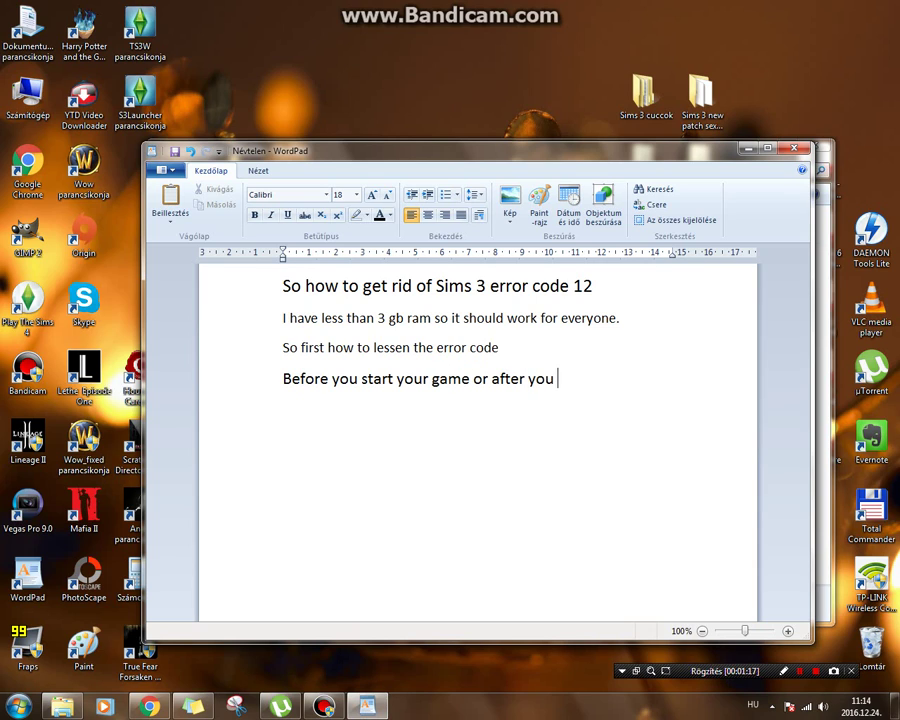
text( quit delet)
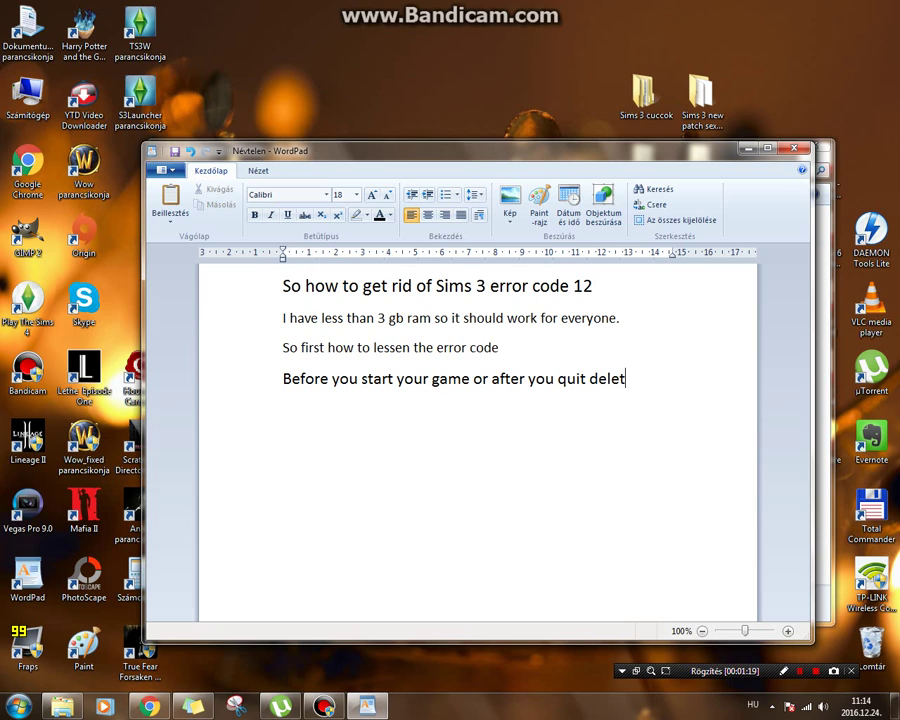
text(e the foll)
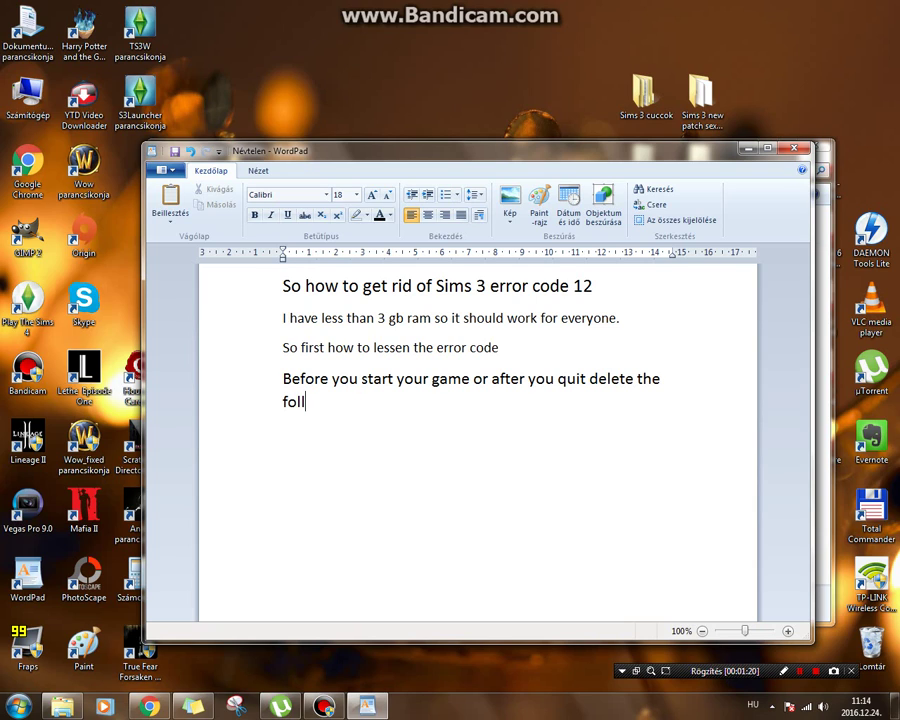
text(owing file)
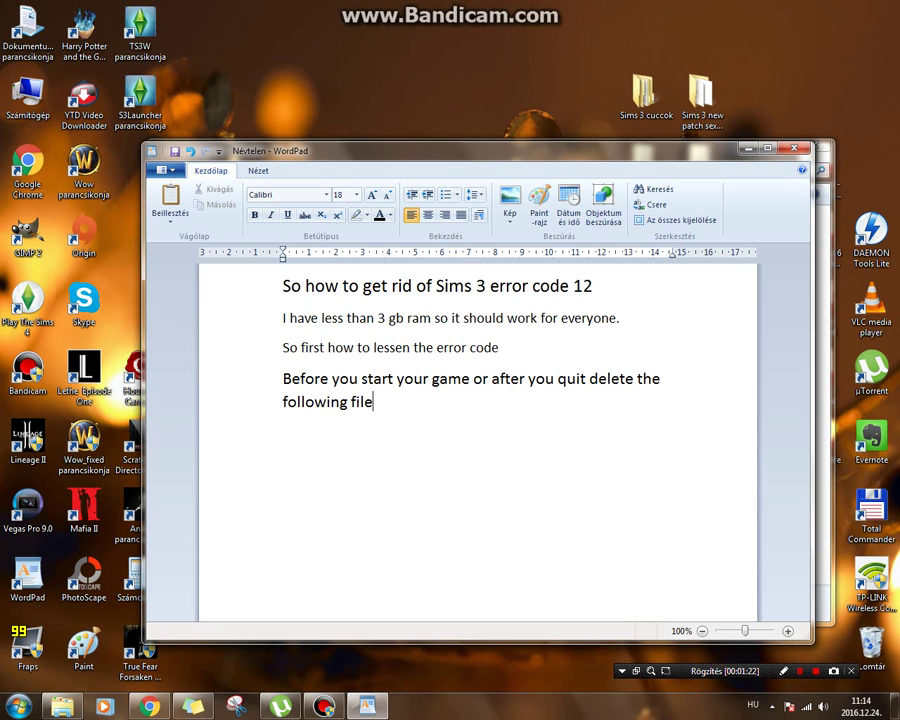
text(s from your Do)
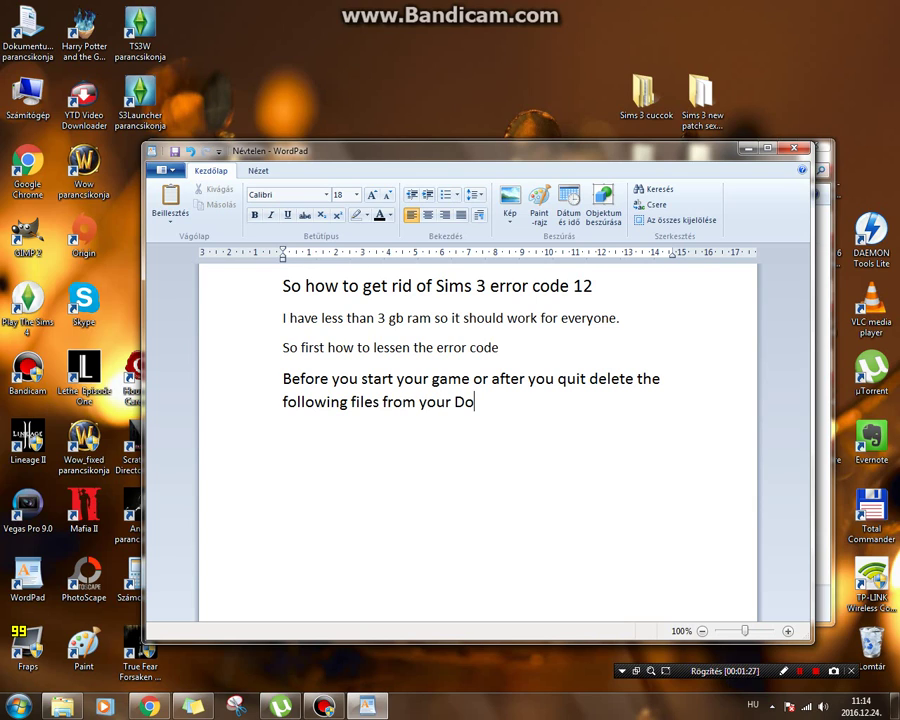
text(cuments - Sim)
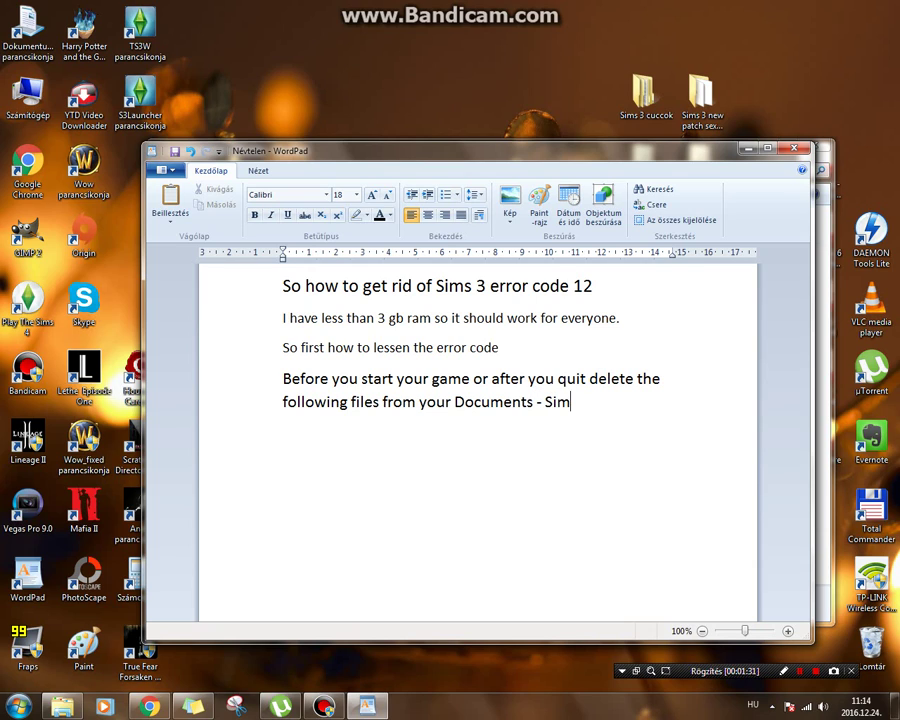
text(s 3 folder:)
Step: List DCbackup, Thumbnails, worldcaches, Caspartcache, compositioncache, scriptcache and simcompositioncache on separate lines below the sentence and select the list
key(Return)
text(DCbackup Thumbnails worldcaches Casparcache compositioncache scriptcache simcompositioncache)
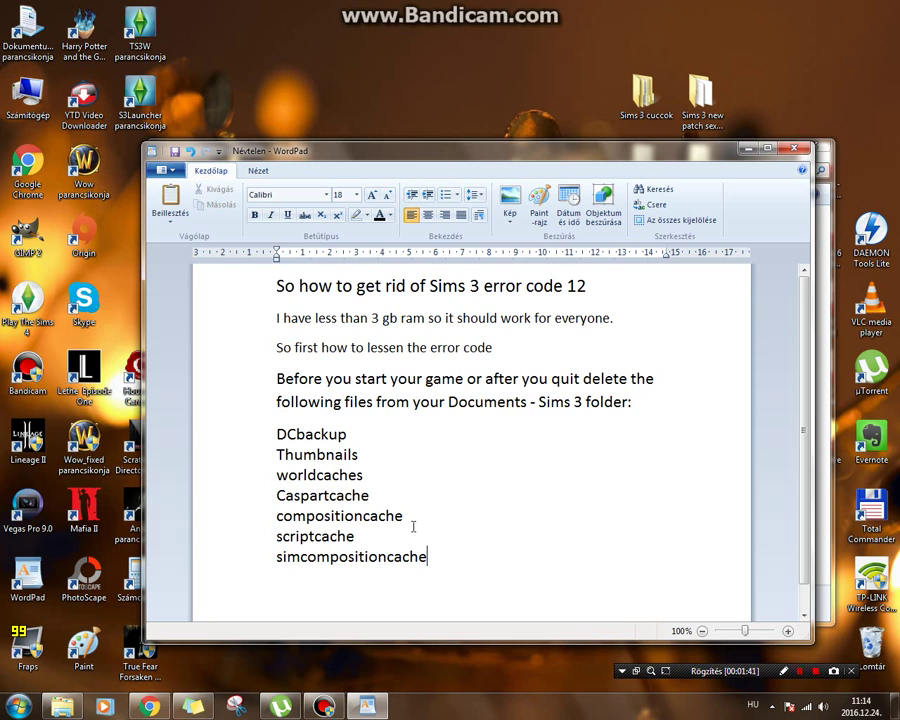
drag(452, 569, 262, 449)
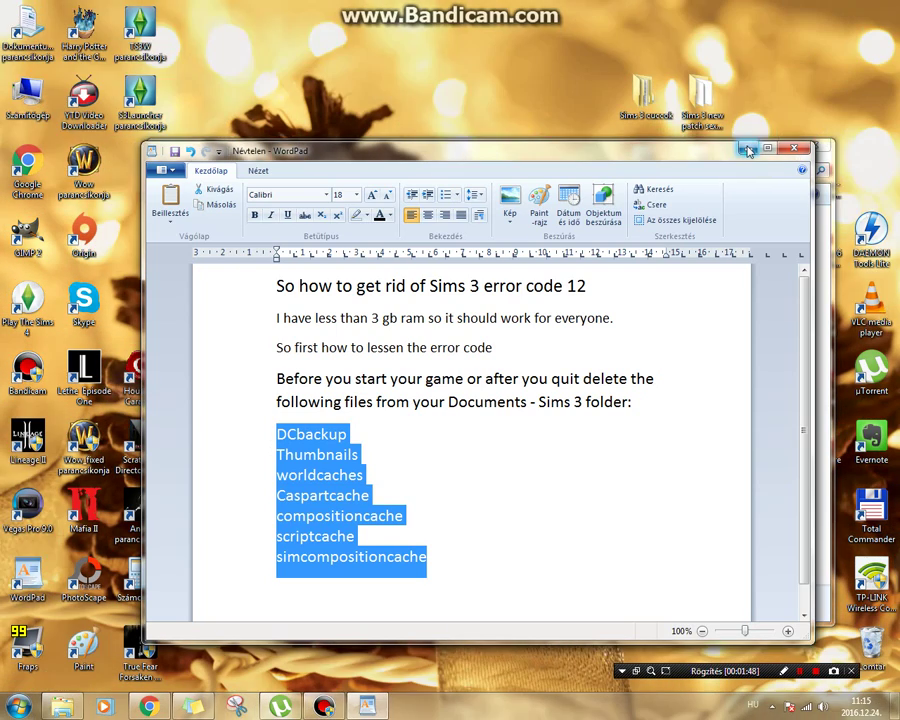
Step: Return to File Explorer and open the Lucky Palms1.sims3.bad folder inside the Saves folder of The Sims 3
click(749, 148)
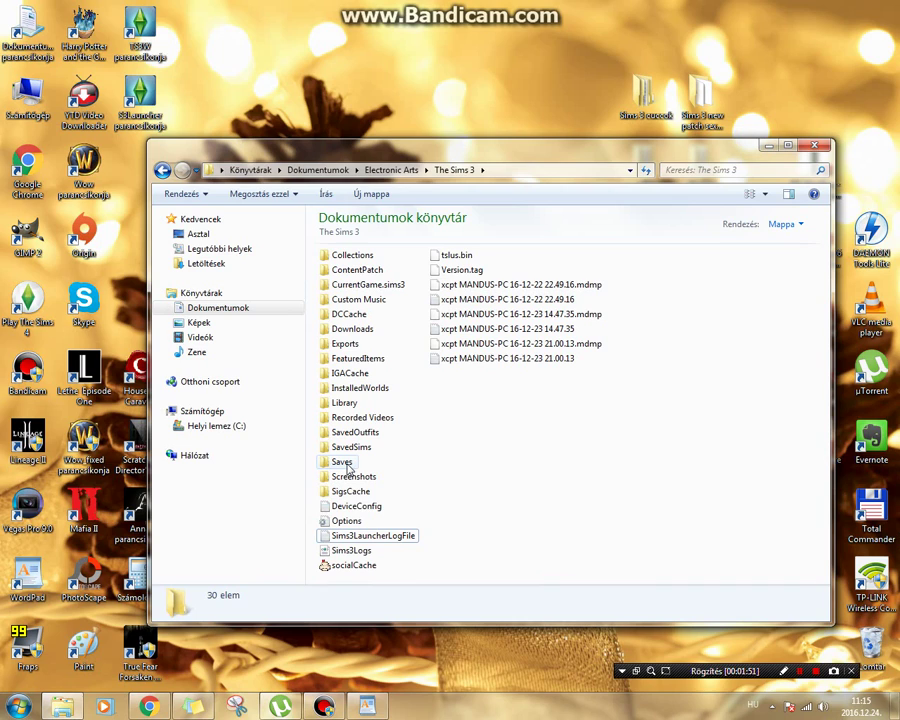
mouse_move(347, 467)
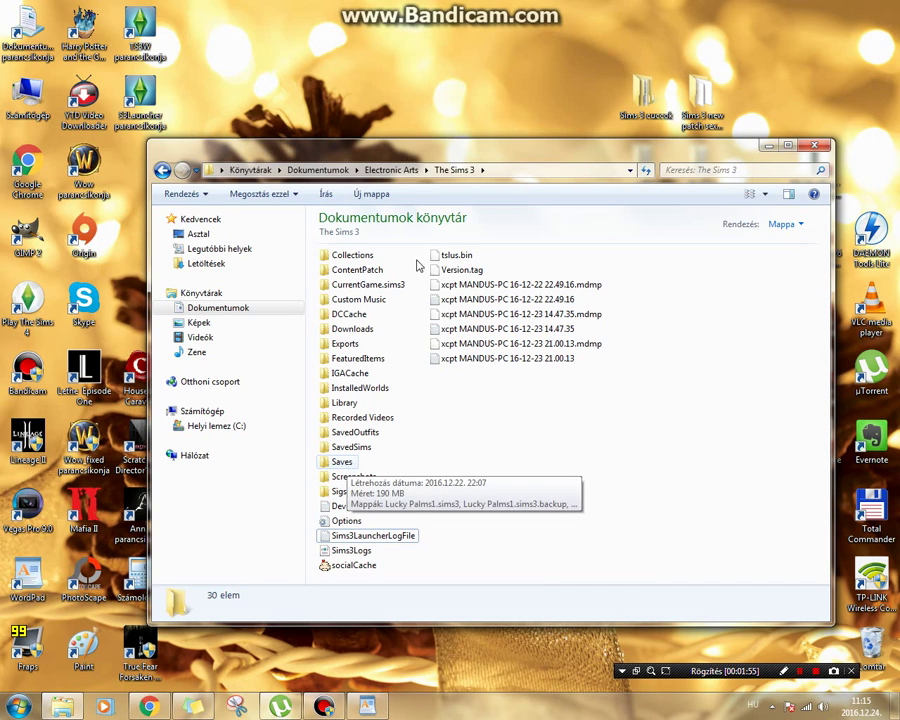
double_click(342, 463)
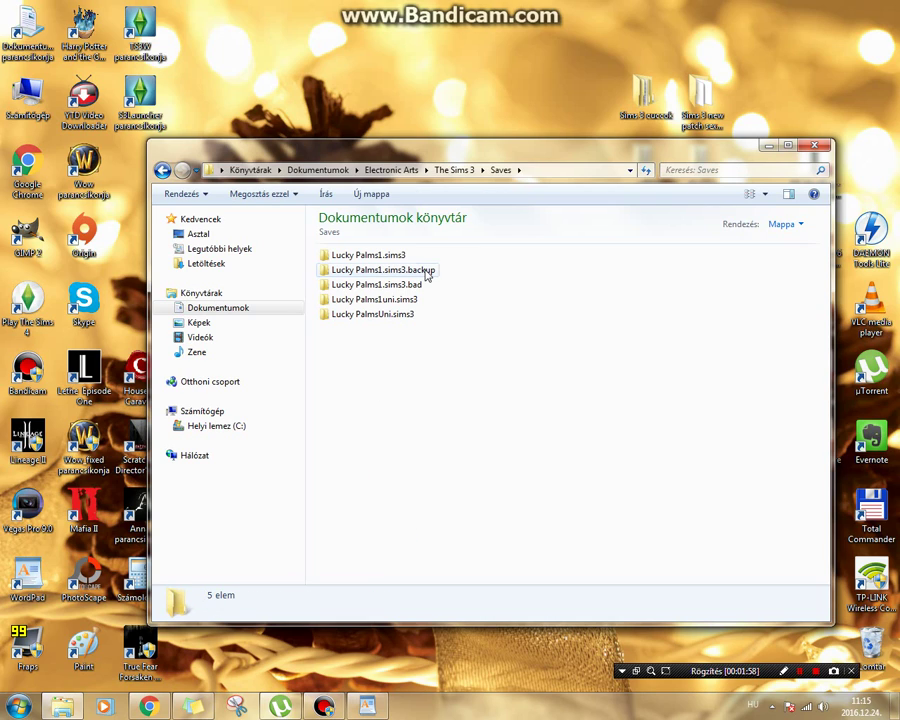
mouse_move(412, 292)
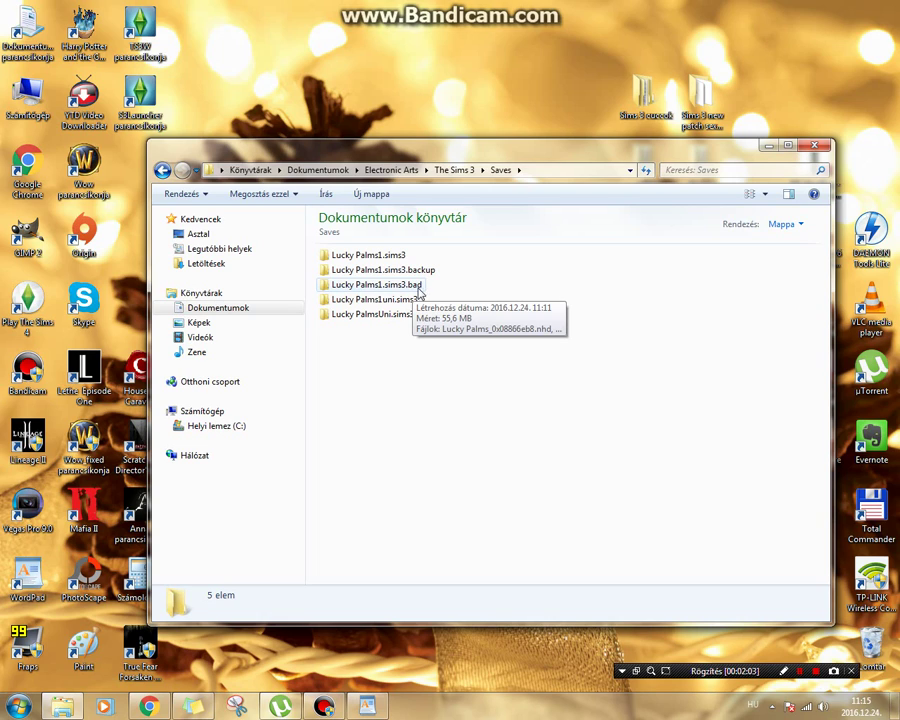
click(375, 287)
double_click(375, 287)
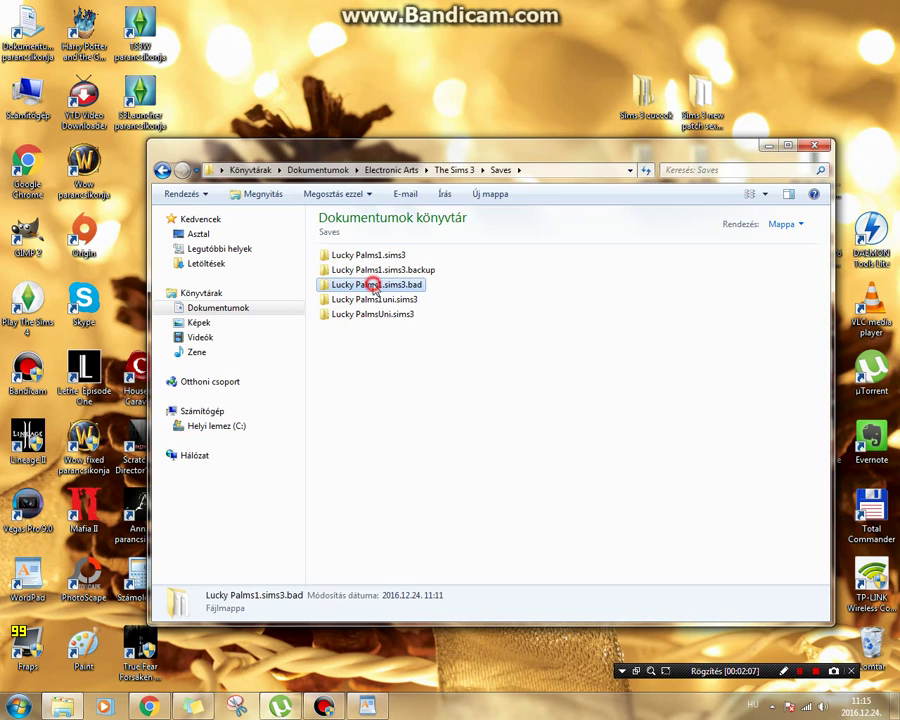
Step: Delete all the files inside the Lucky Palms1.sims3.bad folder
click(381, 260)
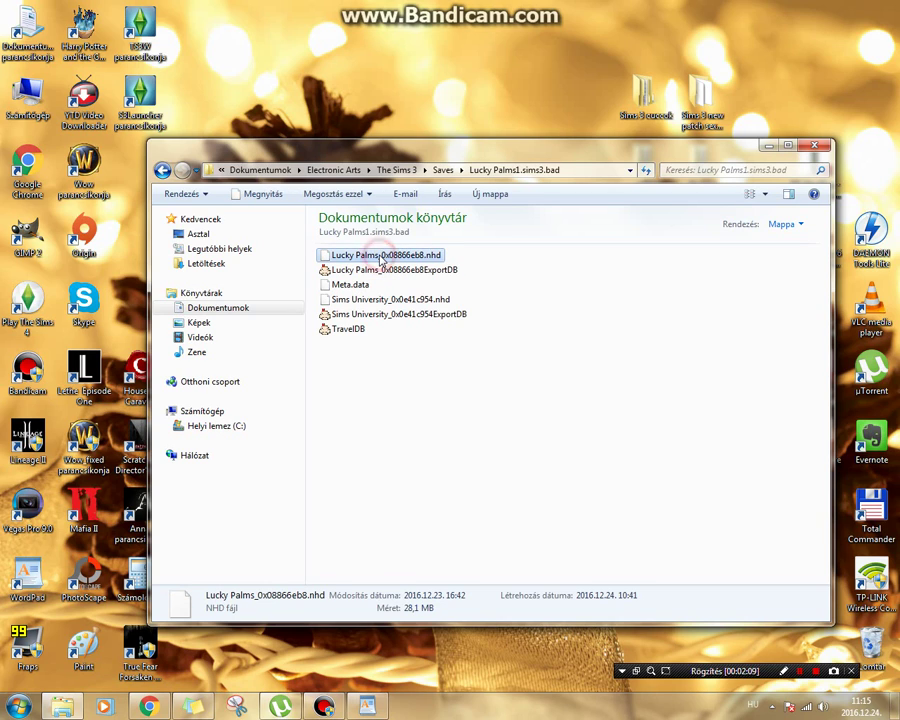
key(shift+Down)
key(shift+Down)
key(shift+Down)
key(shift+Down)
key(shift+Down)
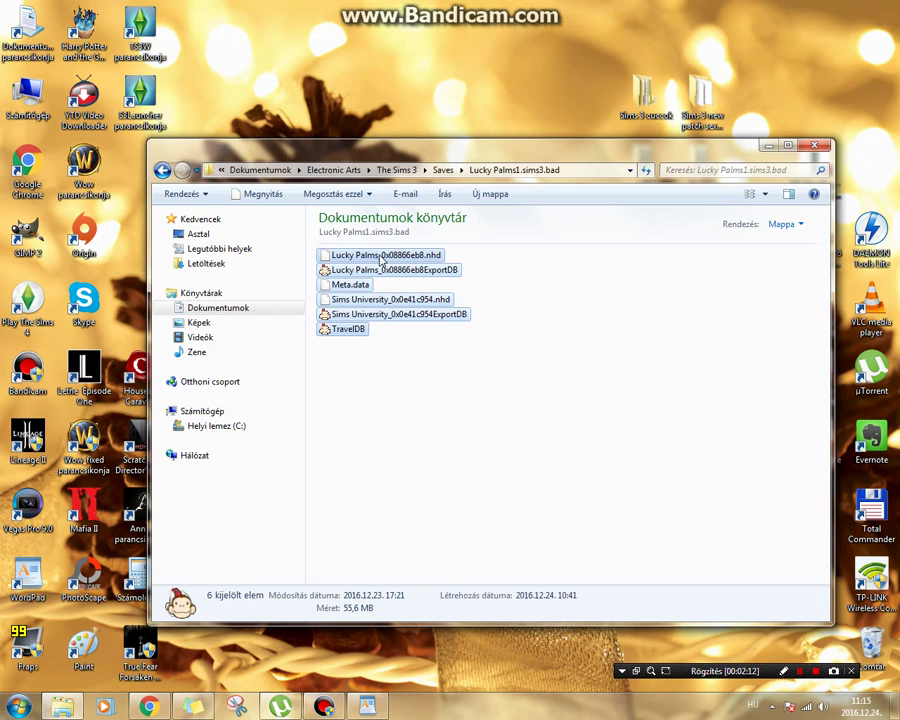
key(Delete)
key(Escape)
key(Delete)
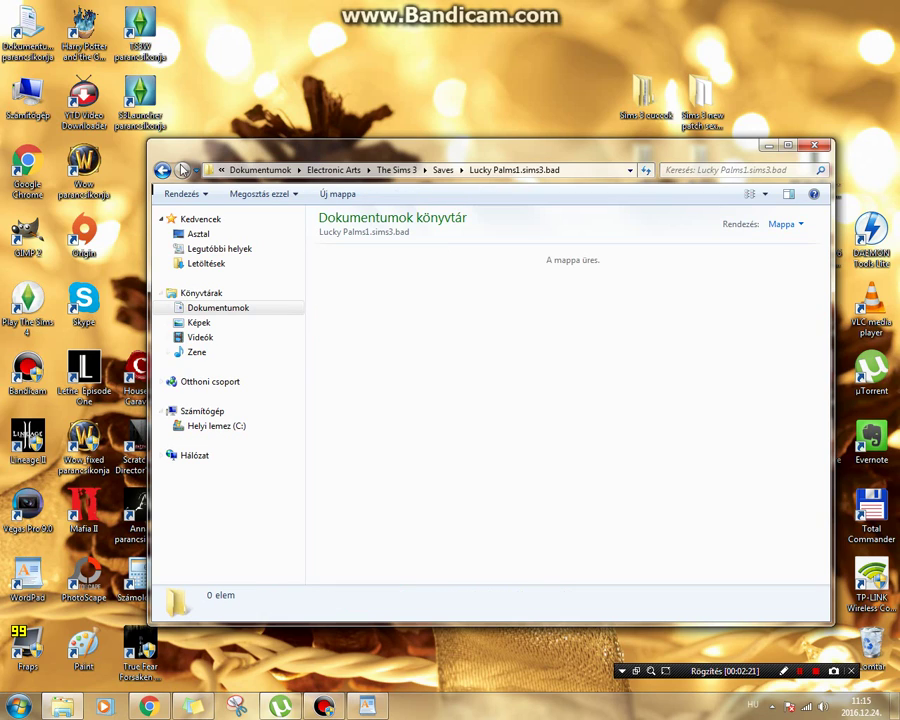
Step: Go back to the Saves folder, rename Lucky Palms1.sims3.bad to Lucky Palms1.sims3 and accept merging it with the existing folder
click(161, 171)
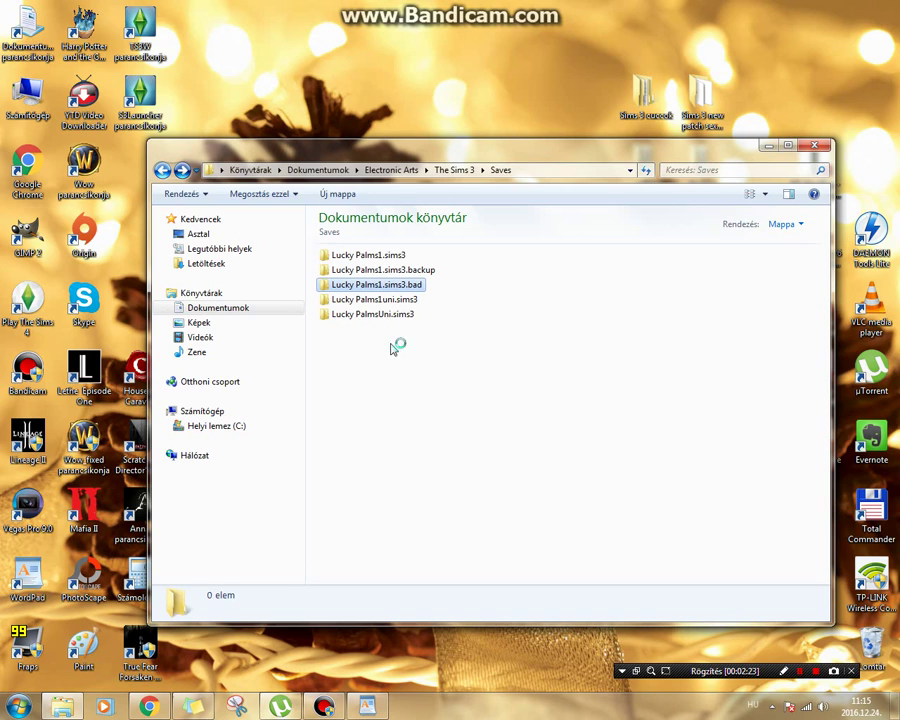
right_click(407, 288)
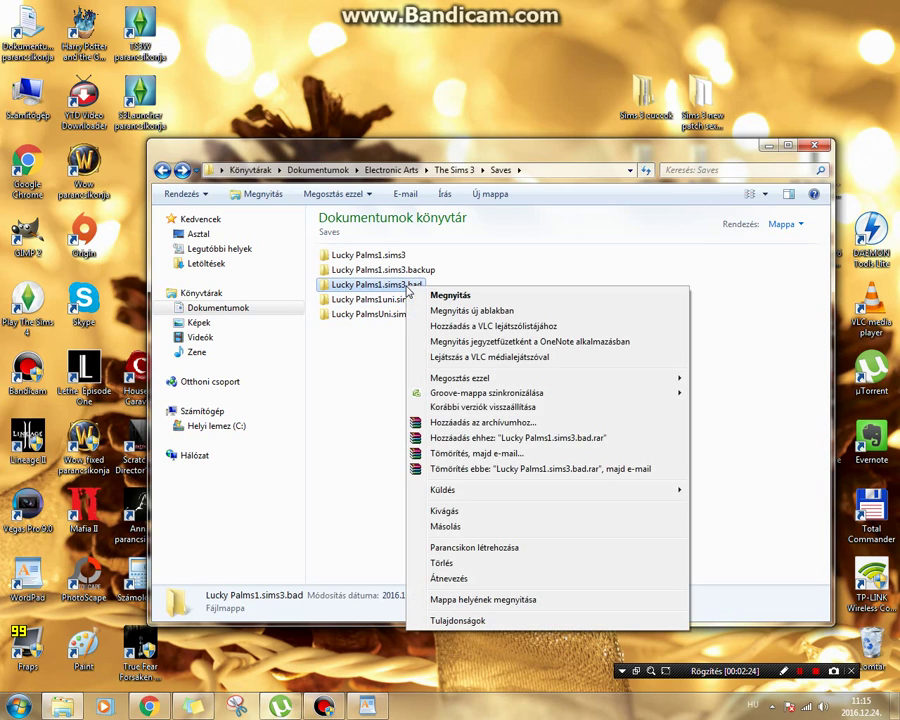
click(449, 578)
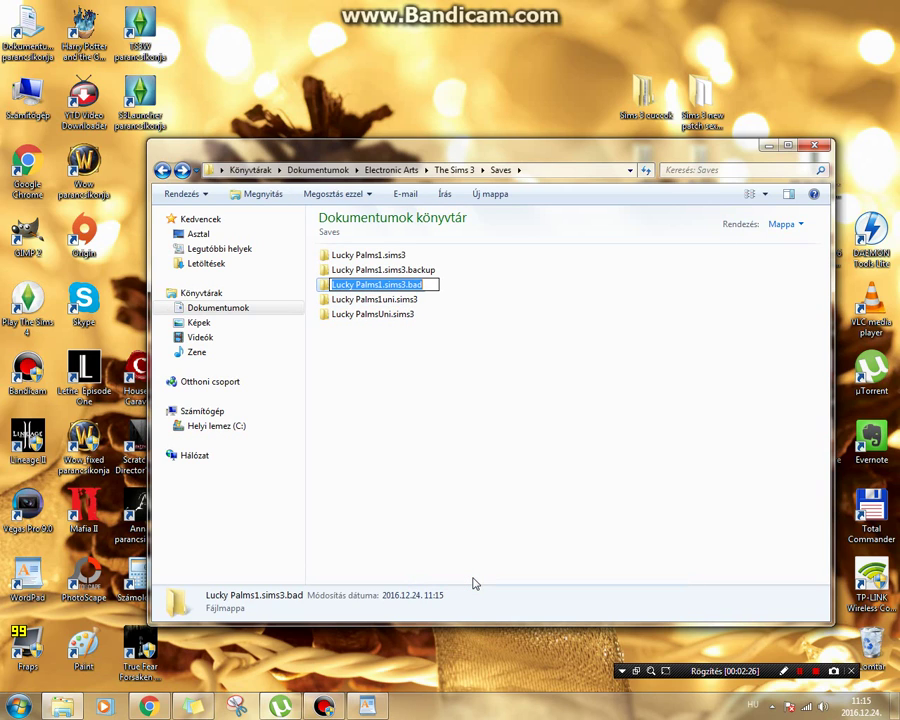
key(End)
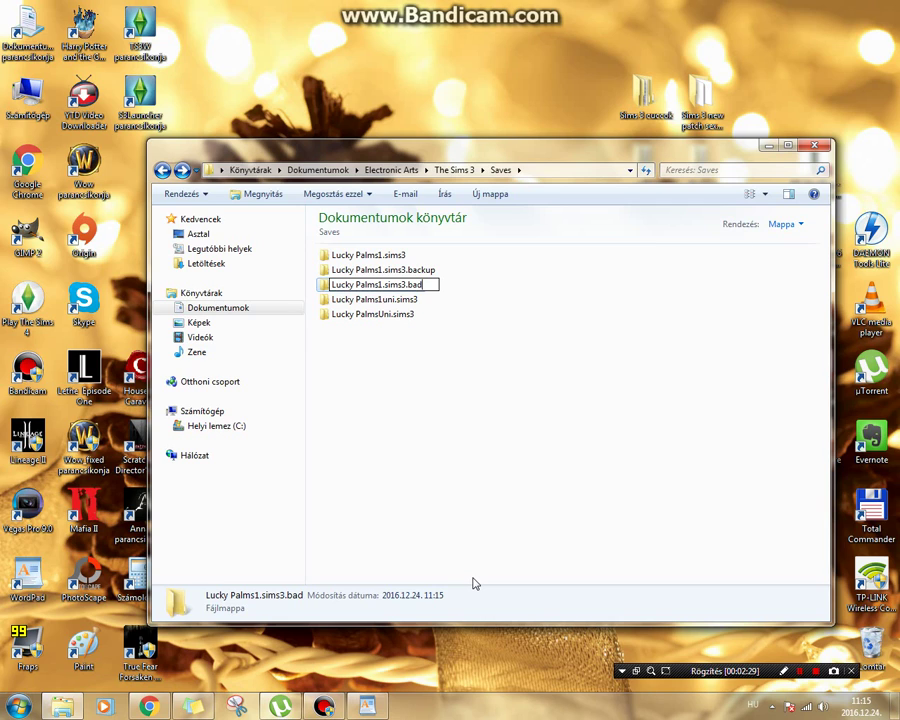
key(BackSpace)
key(BackSpace)
key(BackSpace)
key(BackSpace)
key(Return)
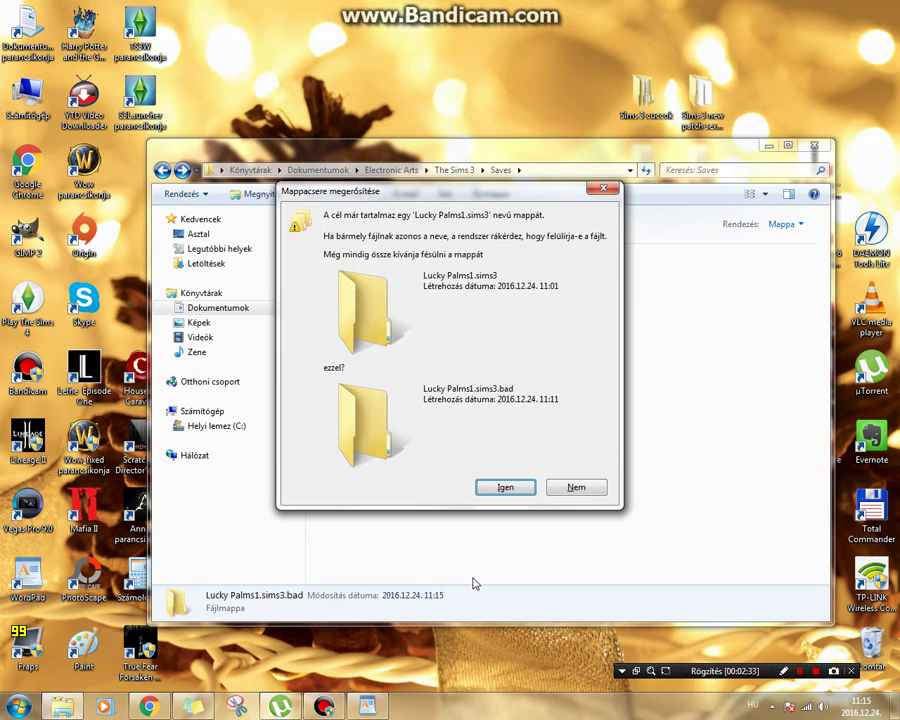
click(503, 487)
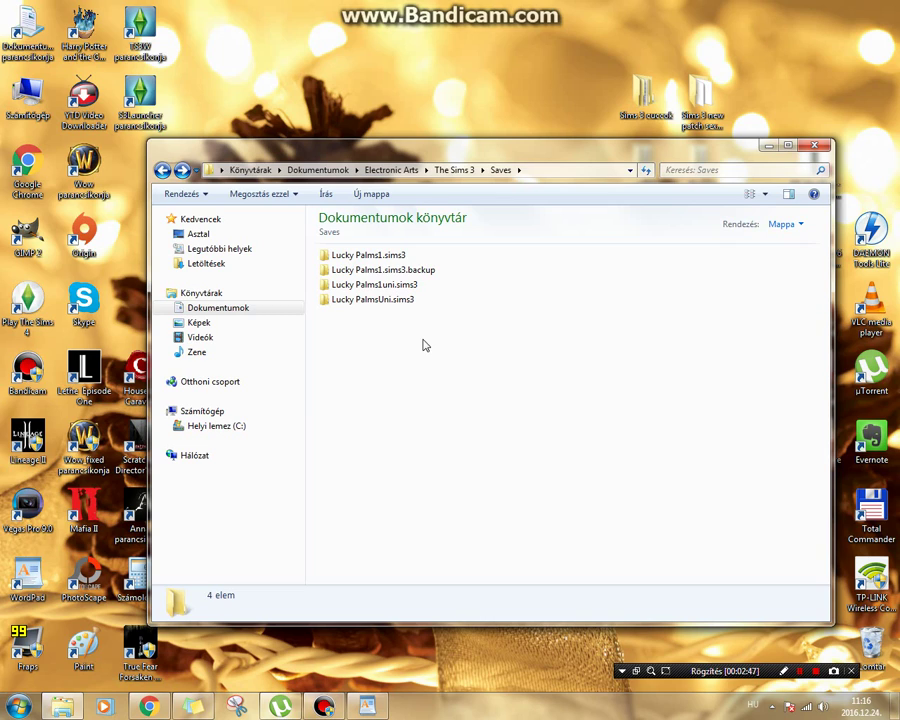
Step: Copy all four Lucky Palms save folders from the Saves folder
click(393, 256)
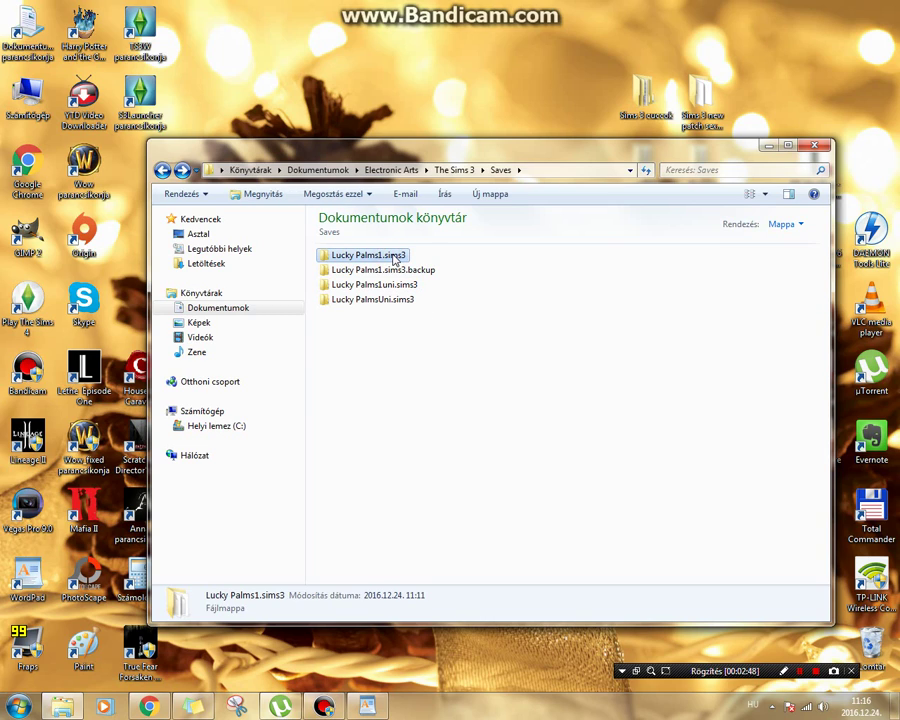
key(shift+Down)
key(shift+Down)
key(shift+Down)
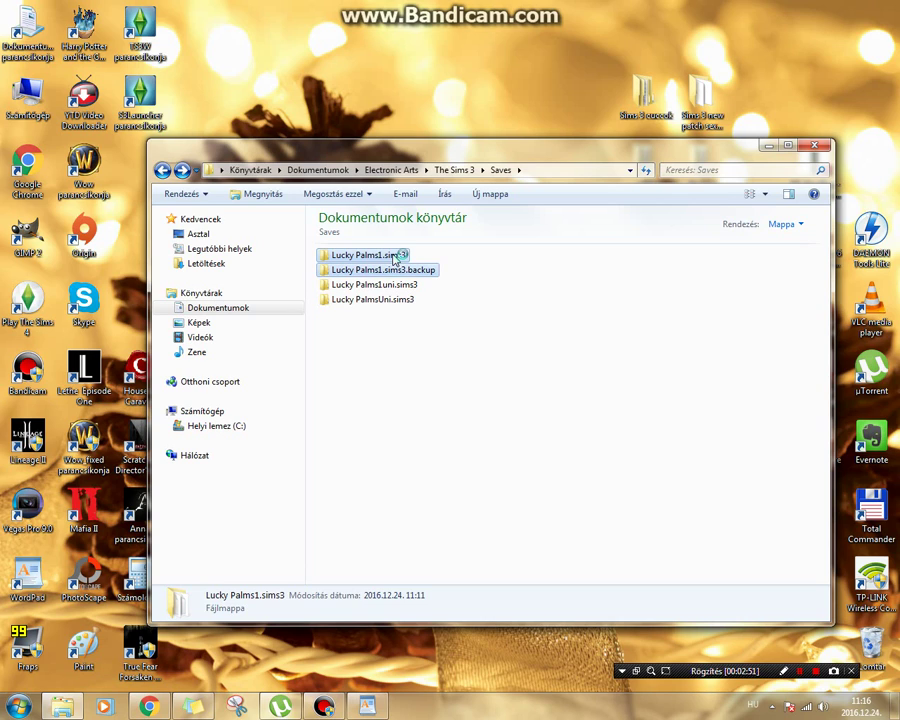
right_click(367, 265)
click(418, 478)
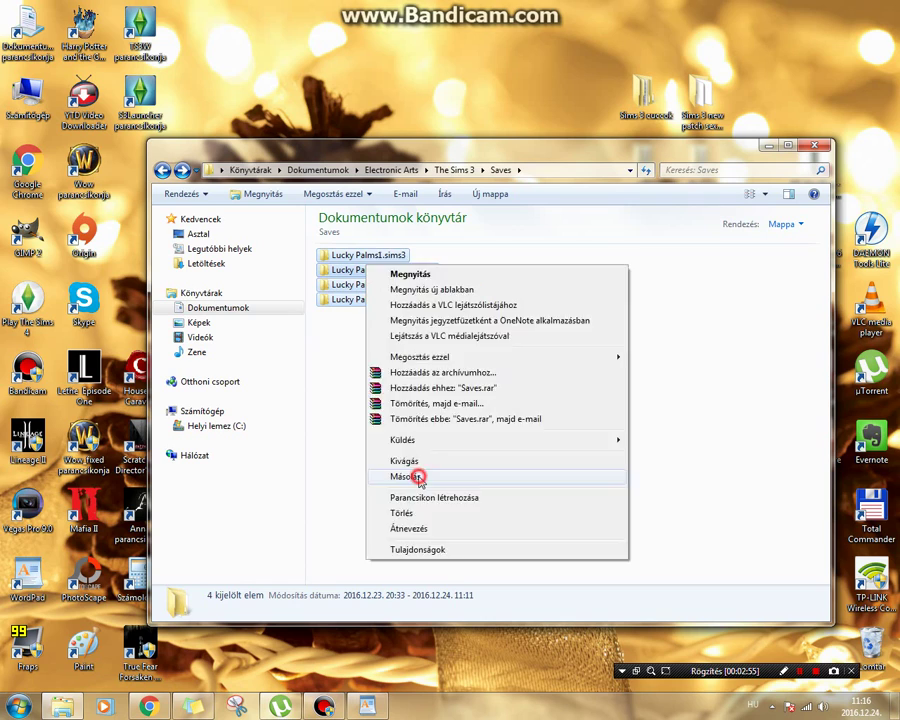
Step: Create a new folder named Backup in the Documents library
click(230, 311)
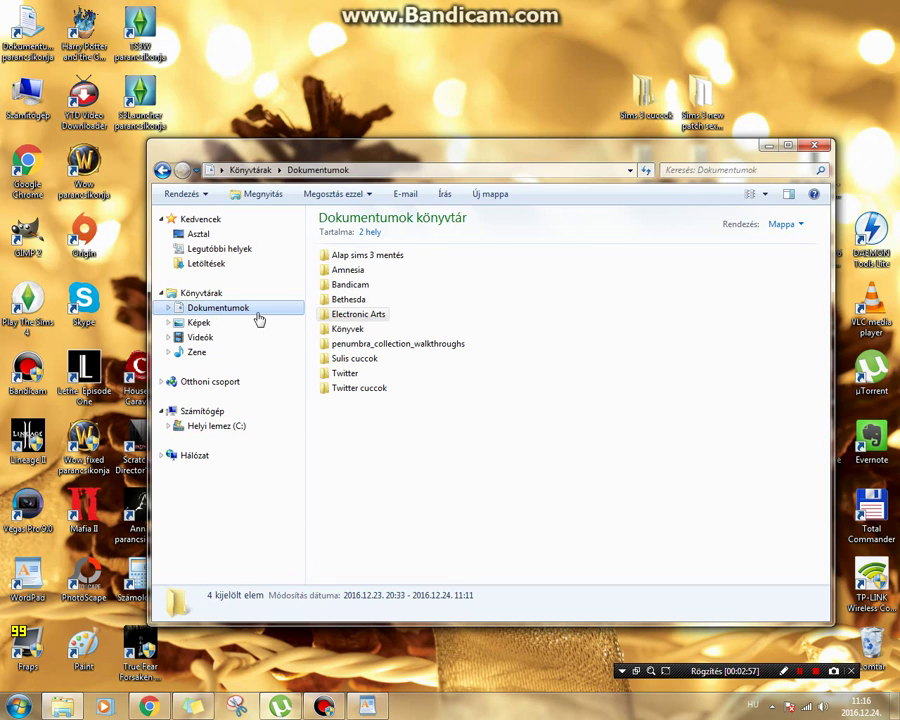
click(430, 455)
right_click(430, 455)
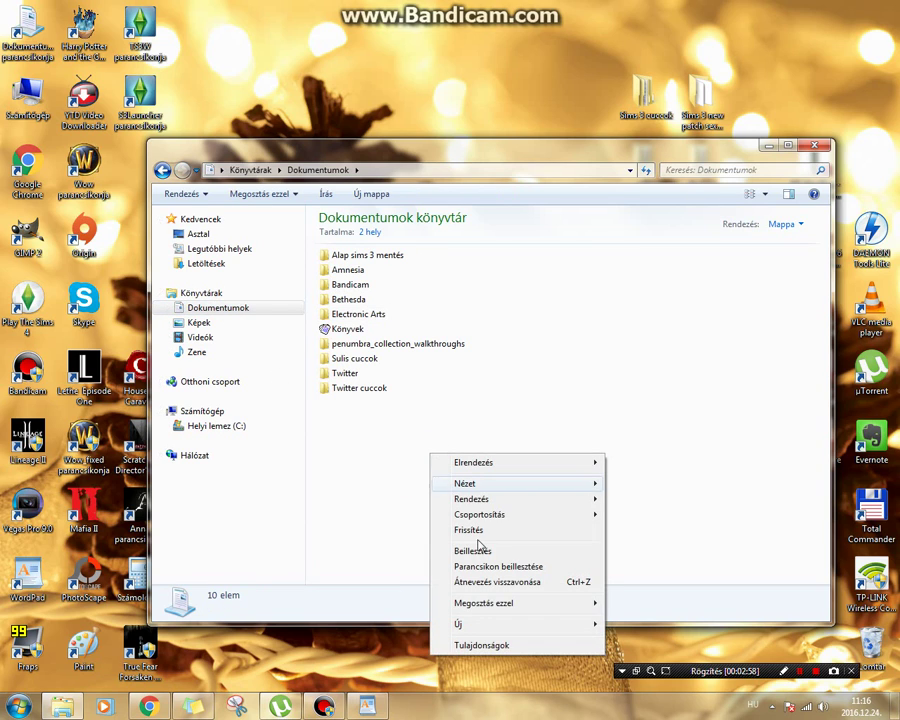
mouse_move(480, 622)
click(667, 416)
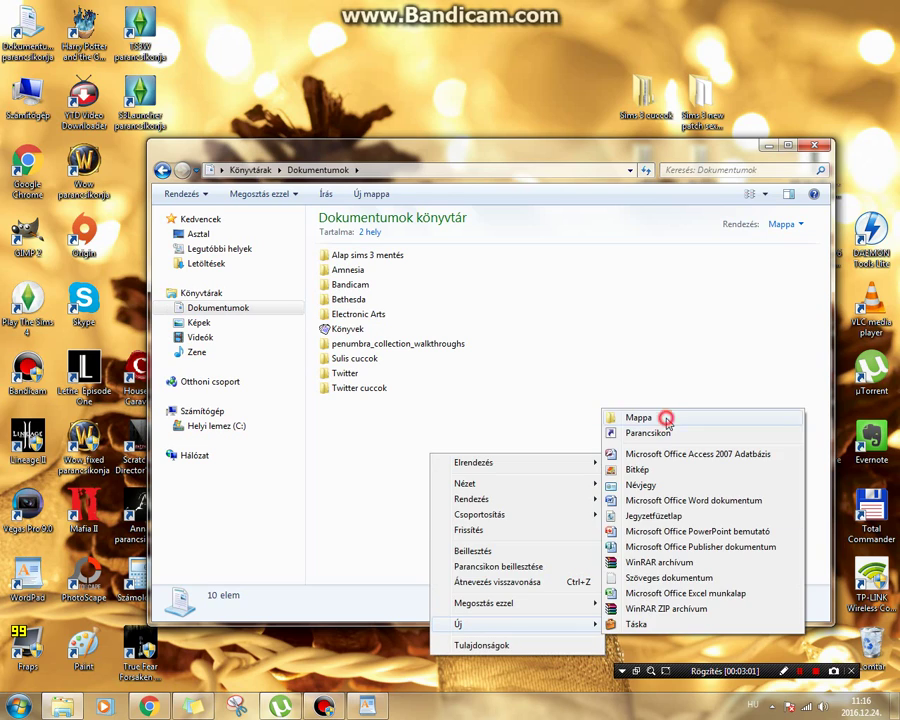
text(Backup)
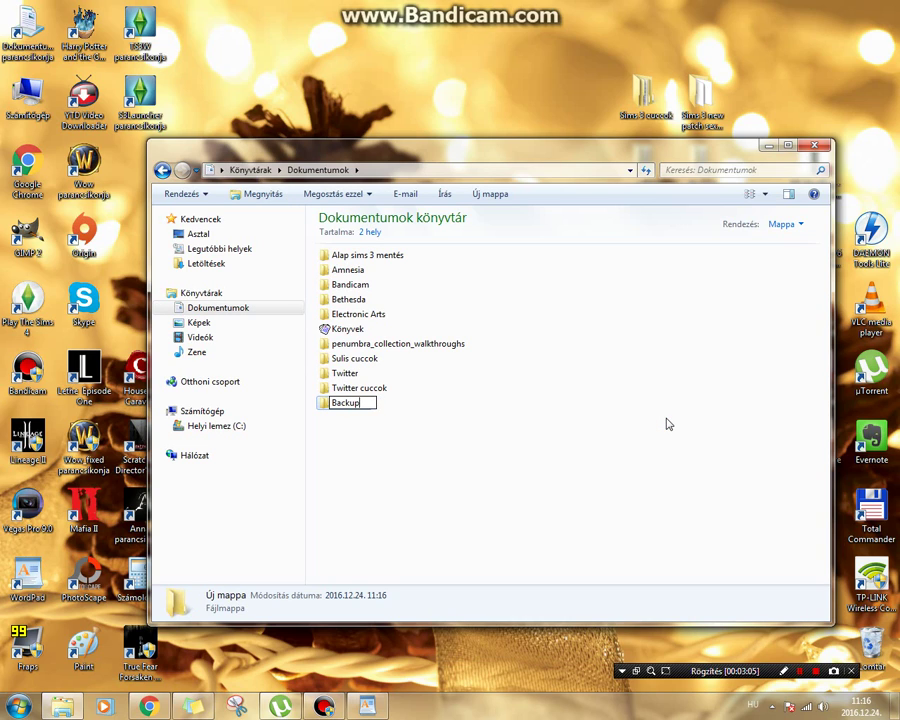
key(Return)
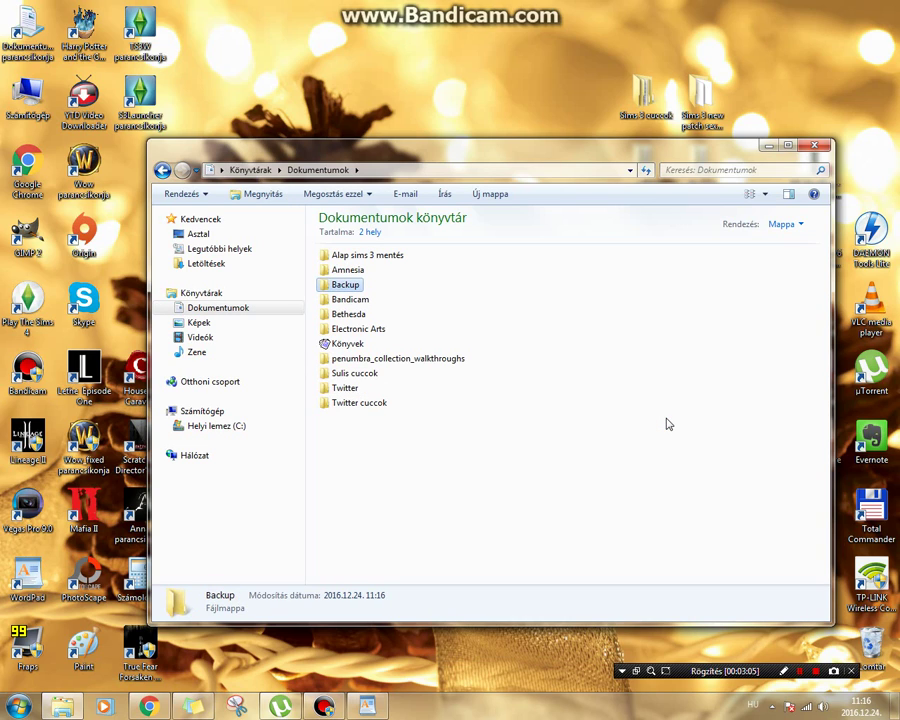
Step: Paste the copied Lucky Palms save folders into the Backup folder
double_click(355, 288)
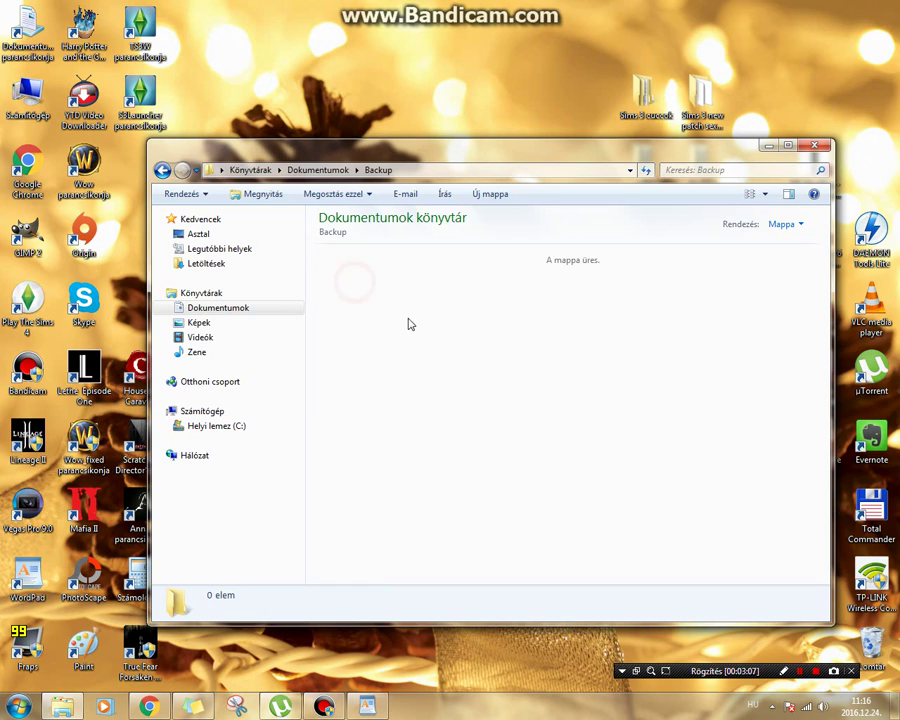
right_click(402, 297)
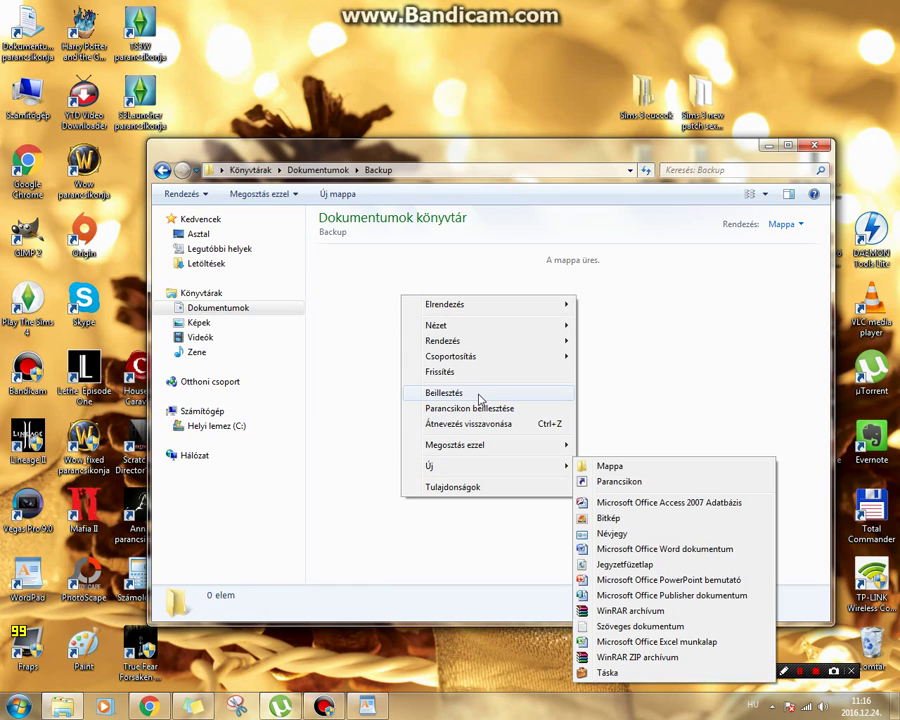
click(478, 393)
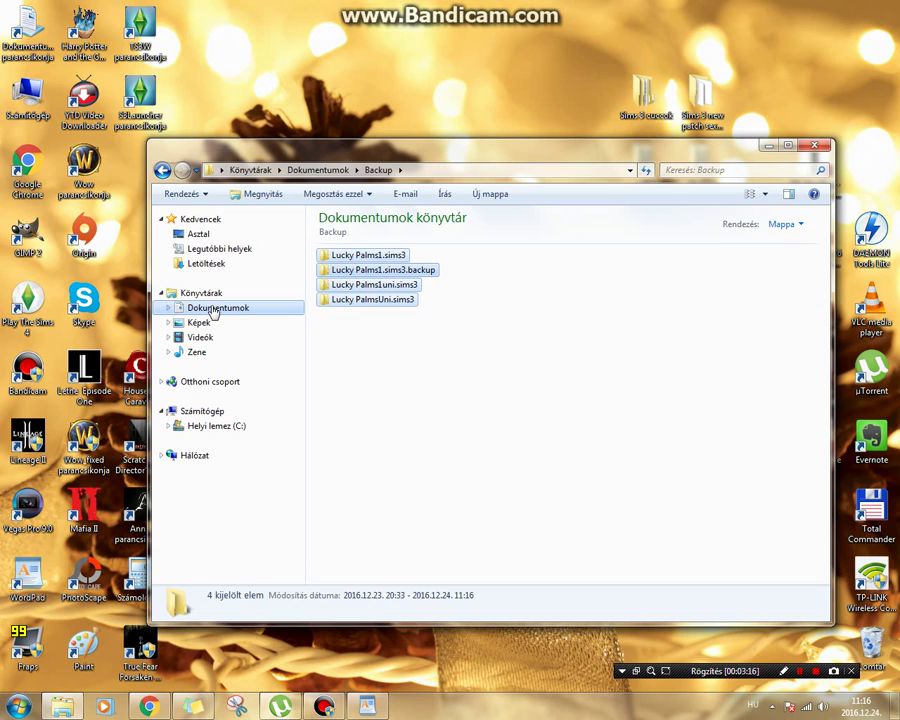
Step: Return to the Saves folder in Electronic Arts - The Sims 3 and delete all four Lucky Palms save folders there
click(214, 307)
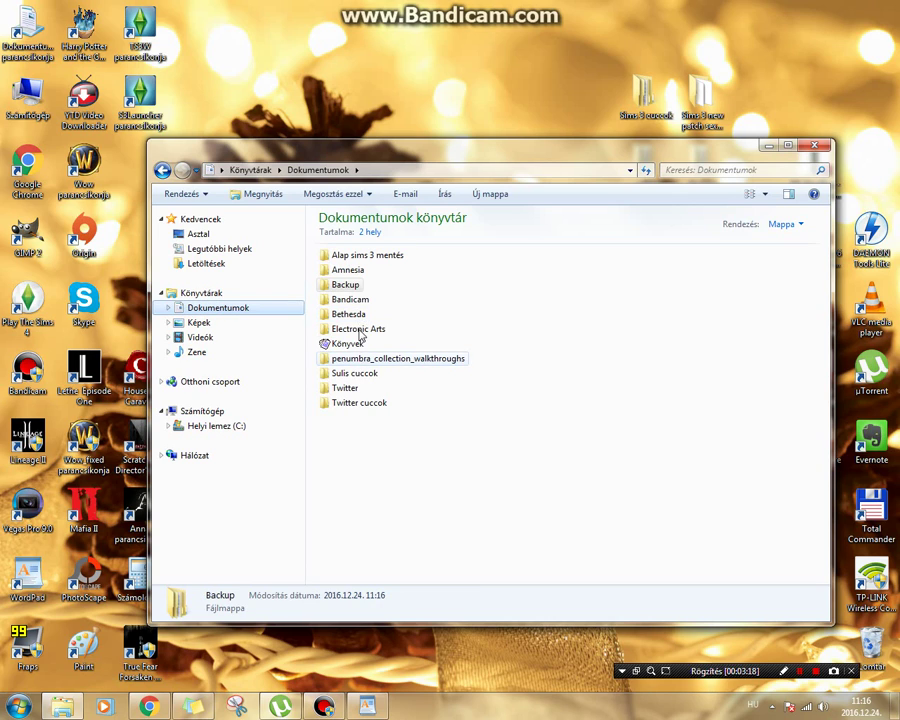
double_click(359, 331)
click(352, 258)
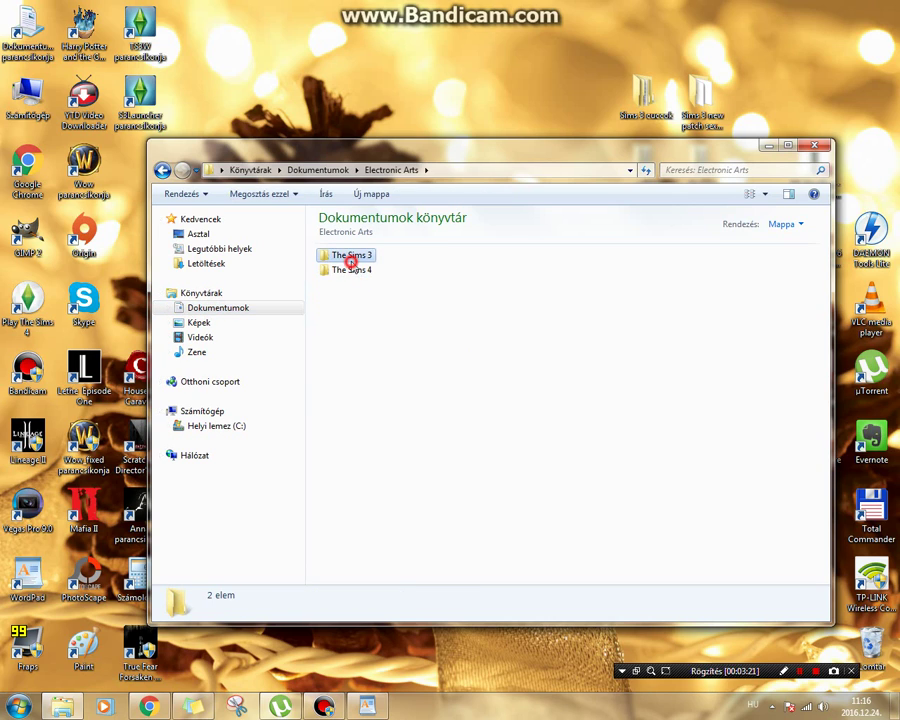
key(Return)
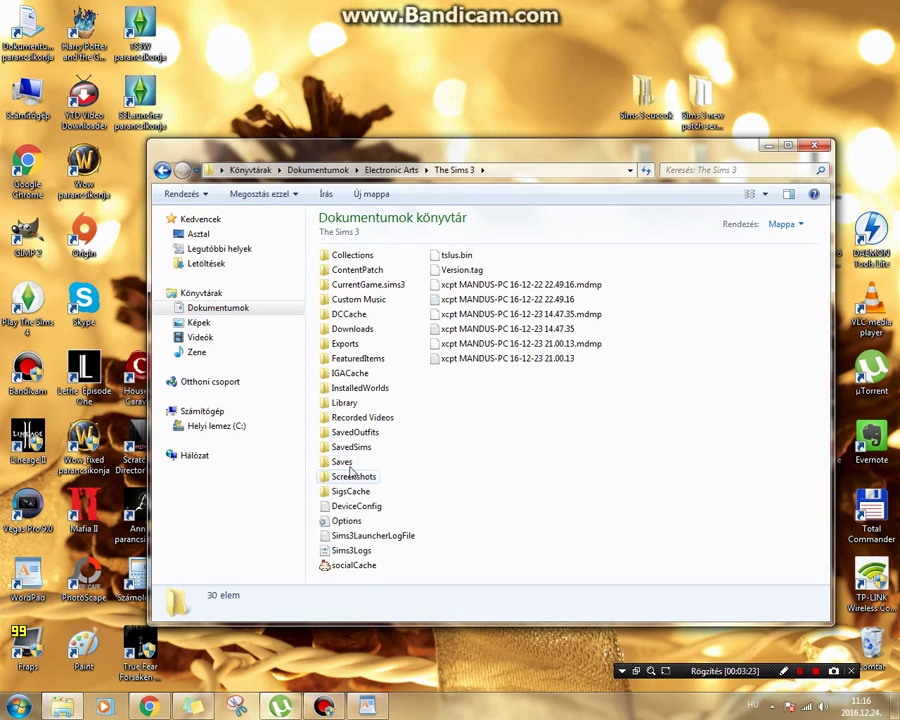
double_click(343, 461)
click(380, 255)
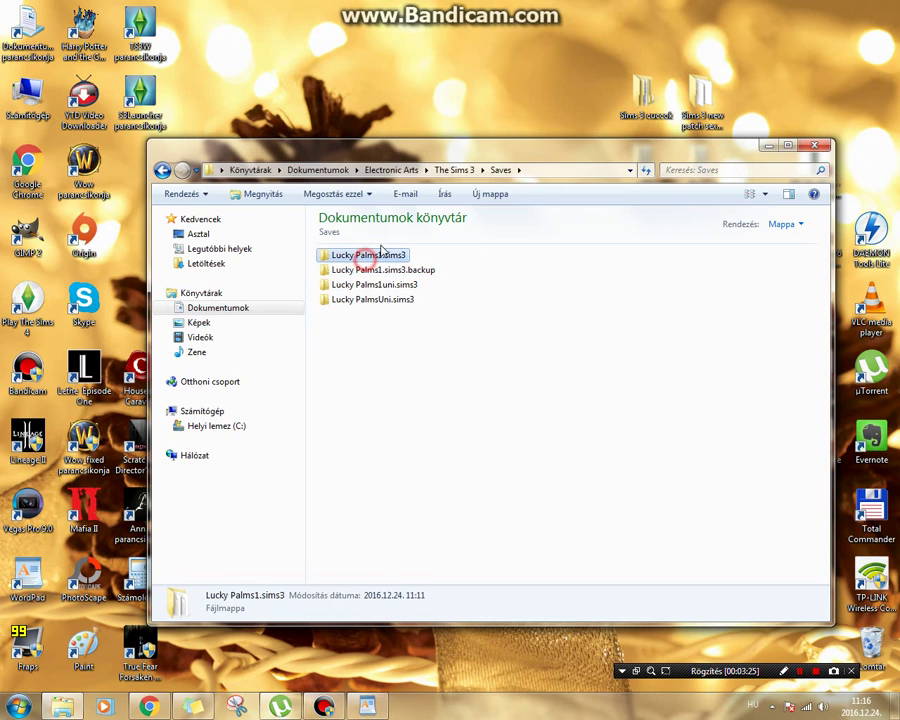
key(shift+Down)
key(shift+Down)
key(shift+Down)
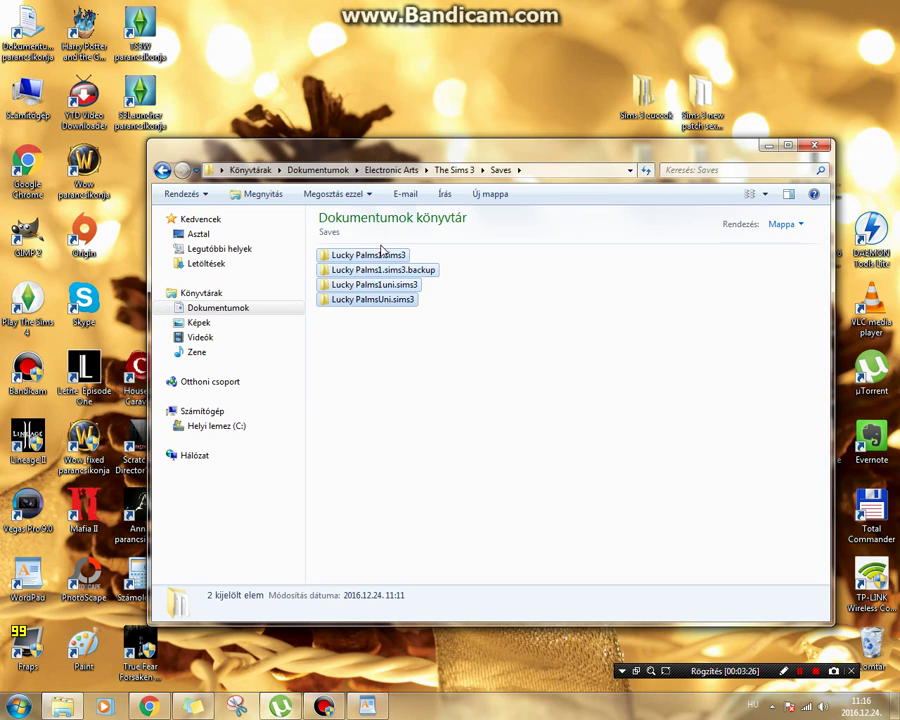
key(Delete)
key(Return)
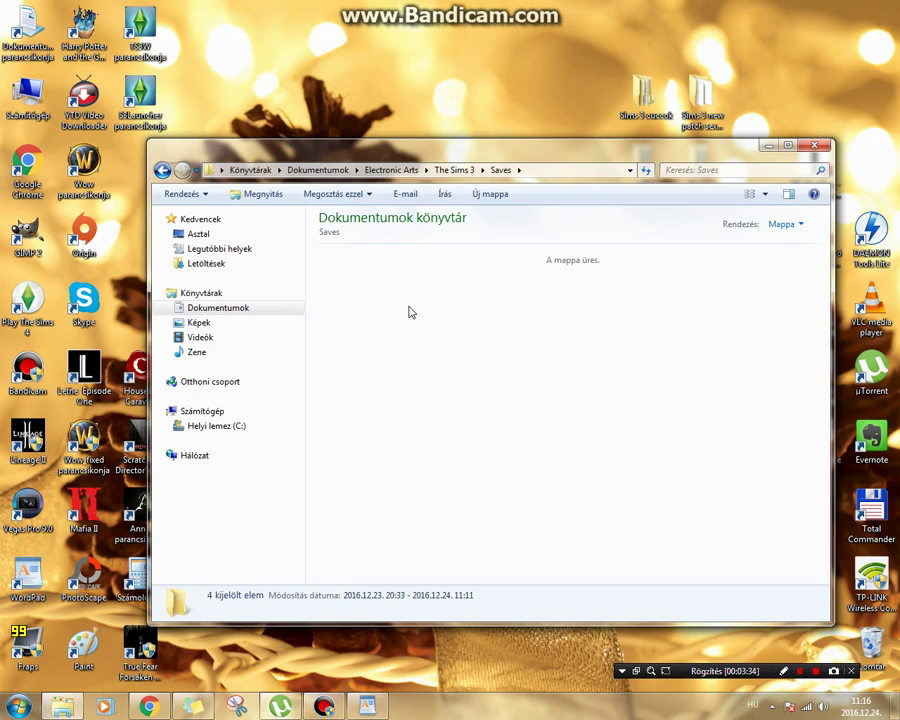
Step: Try to paste the previously copied save folders into the emptied Saves folder
right_click(403, 311)
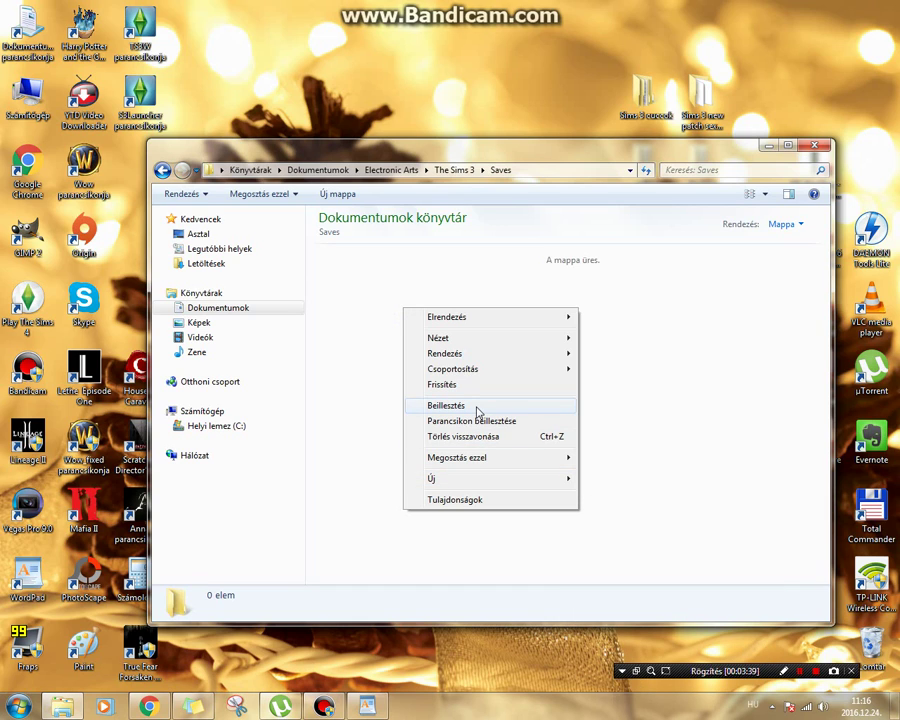
click(477, 409)
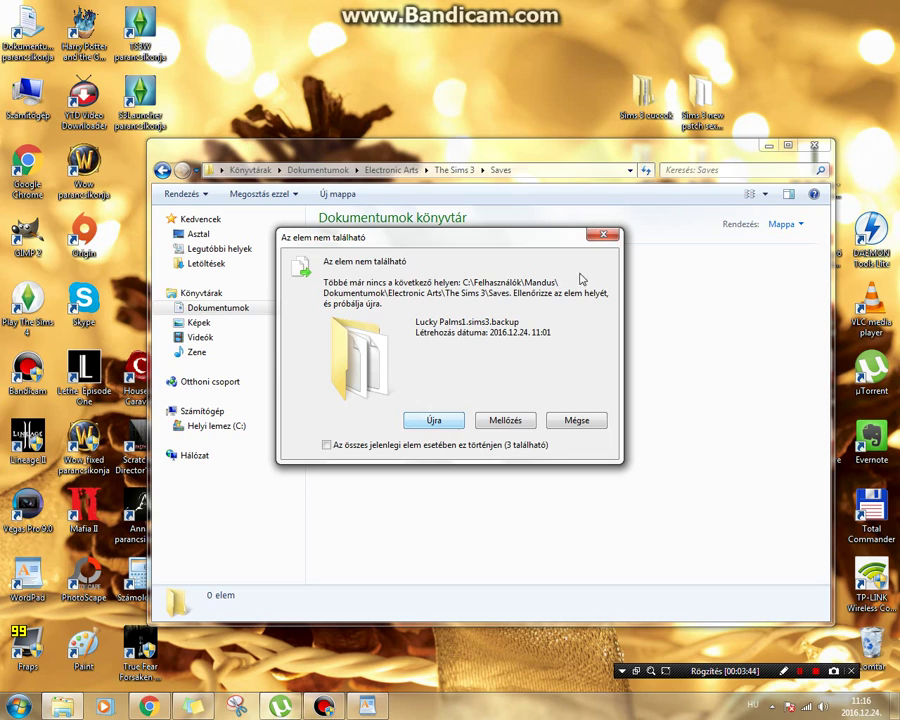
click(600, 235)
Step: Open the Backup folder in the Documents library and copy all four Lucky Palms save folders
click(243, 310)
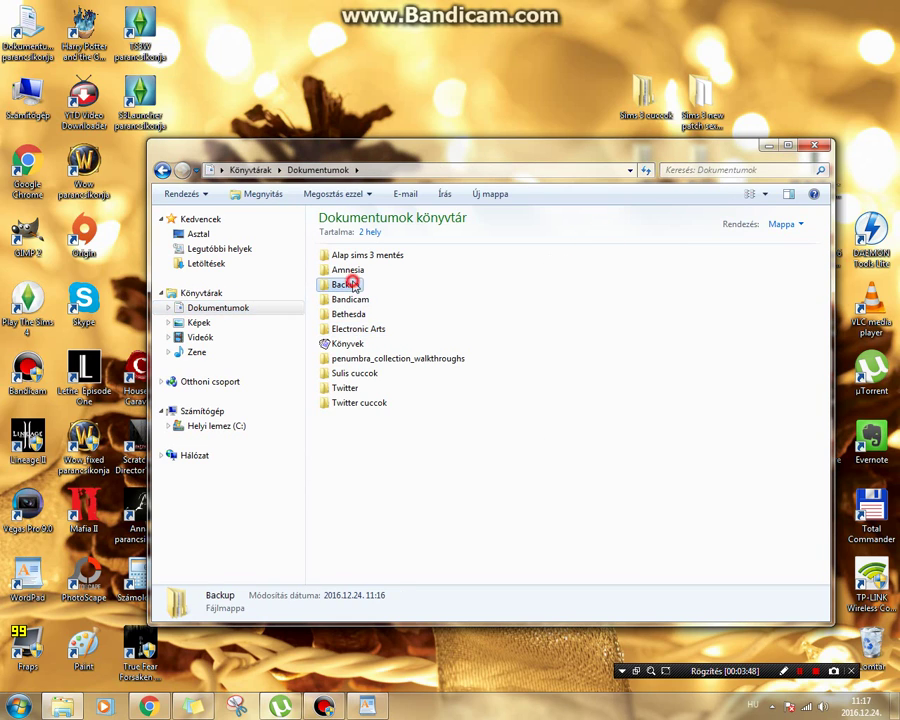
double_click(350, 284)
click(357, 256)
key(shift+Down)
key(shift+Down)
key(shift+Down)
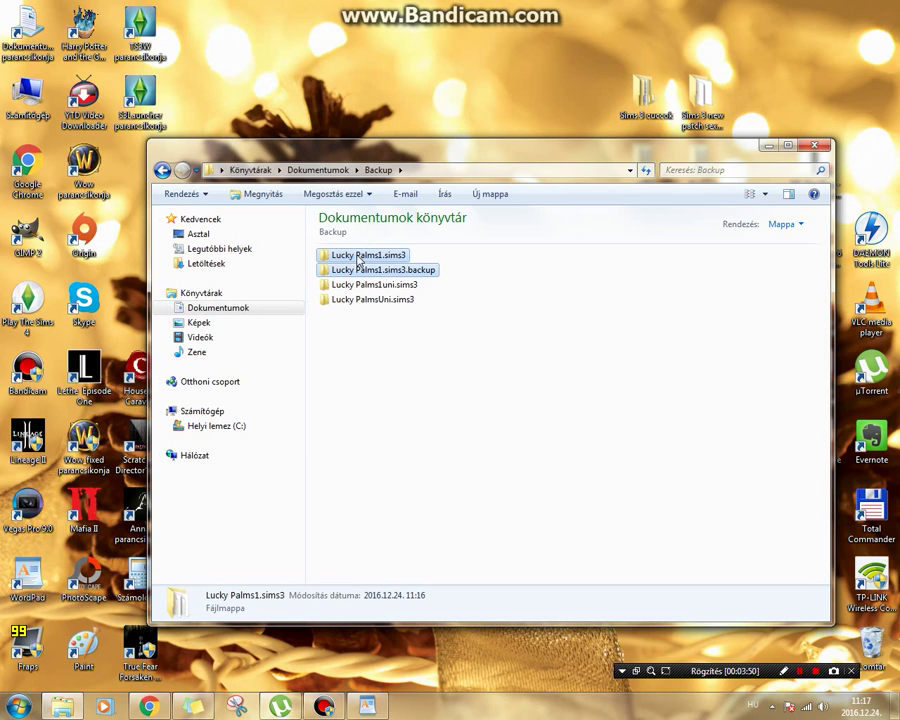
right_click(357, 256)
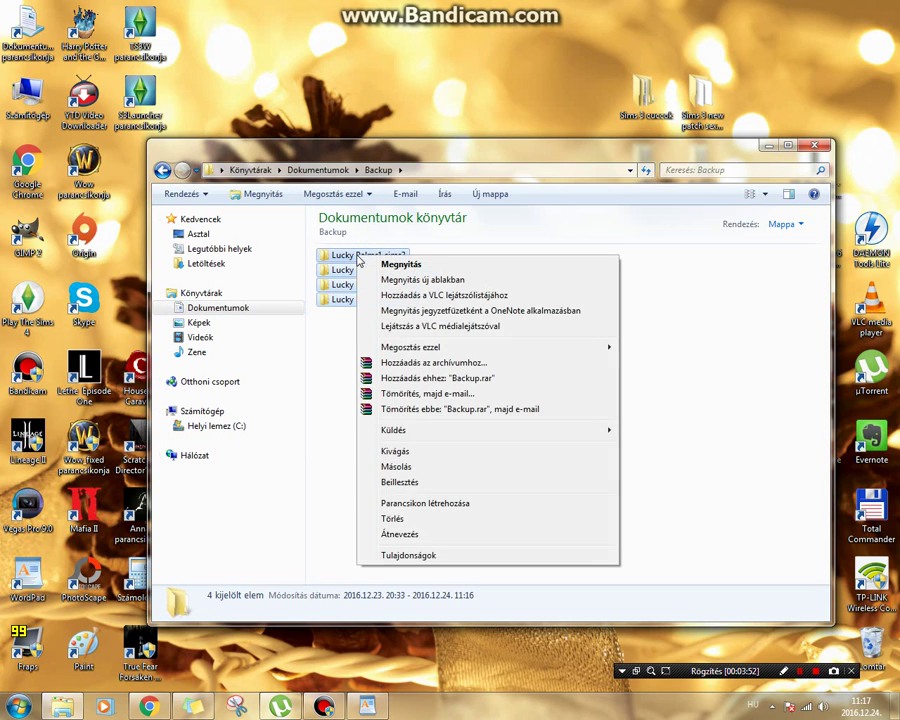
click(430, 465)
Step: Paste the backed-up save folders into the Saves folder in Electronic Arts - The Sims 3
click(212, 307)
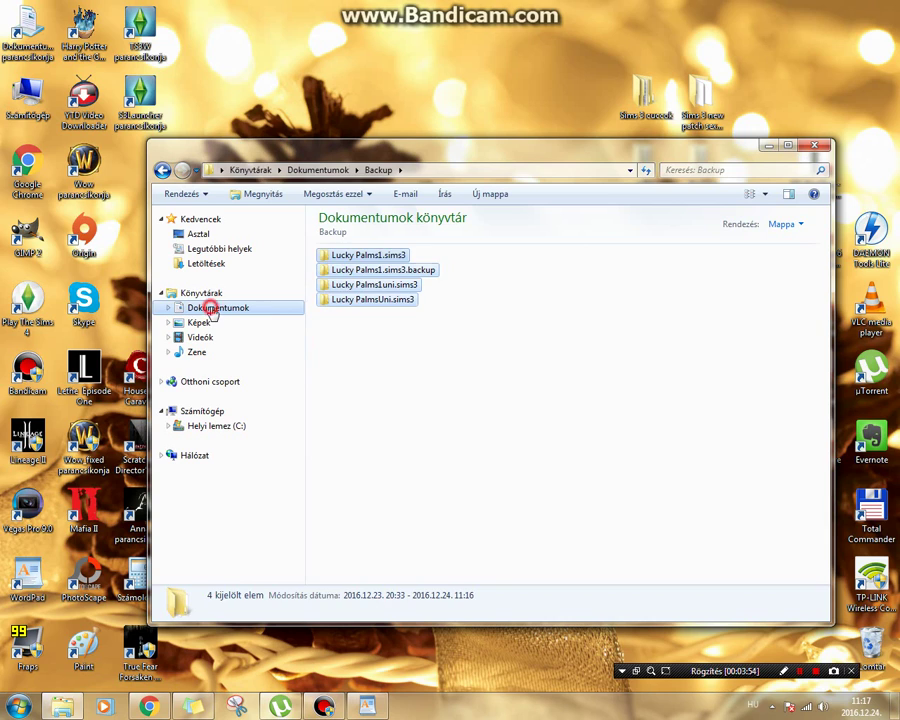
click(360, 329)
double_click(360, 329)
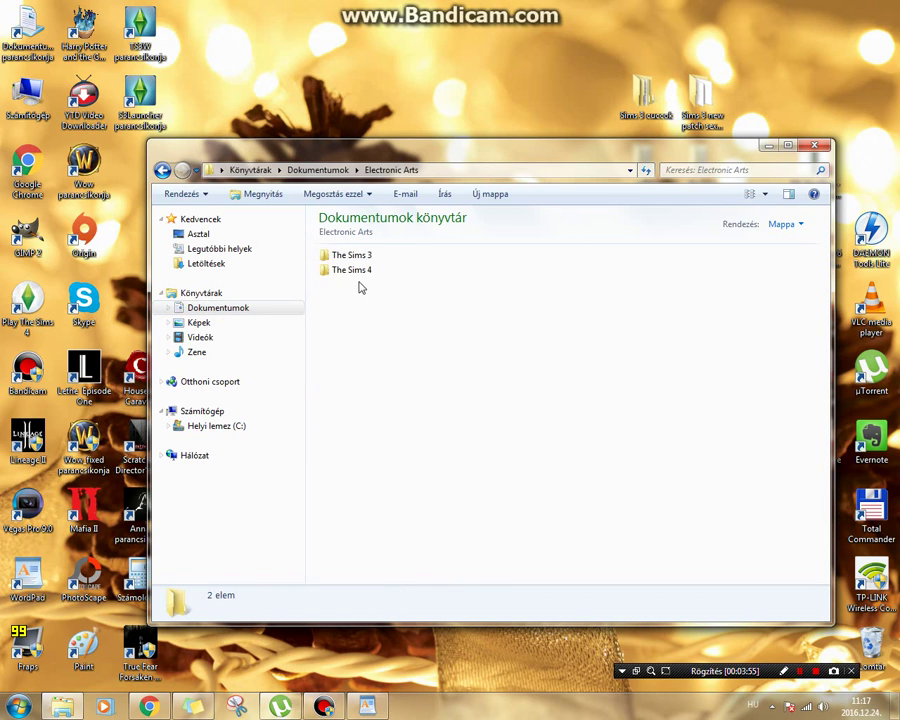
double_click(352, 256)
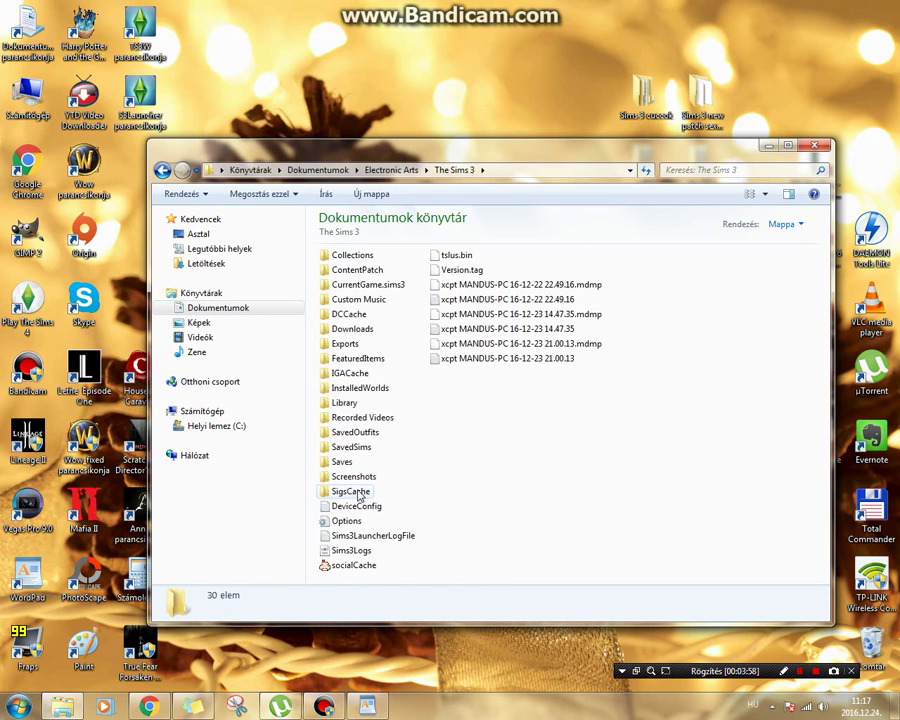
double_click(343, 461)
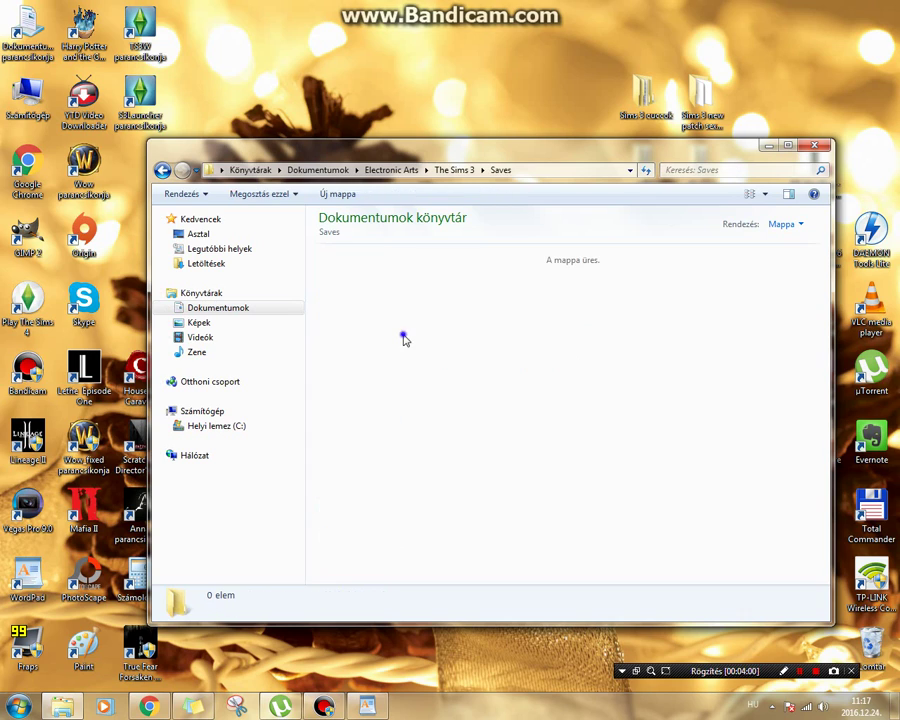
right_click(404, 340)
click(414, 432)
Step: Switch to WordPad, move its window higher on the desktop, and return to it after checking the pasted save folders in File Explorer
click(366, 708)
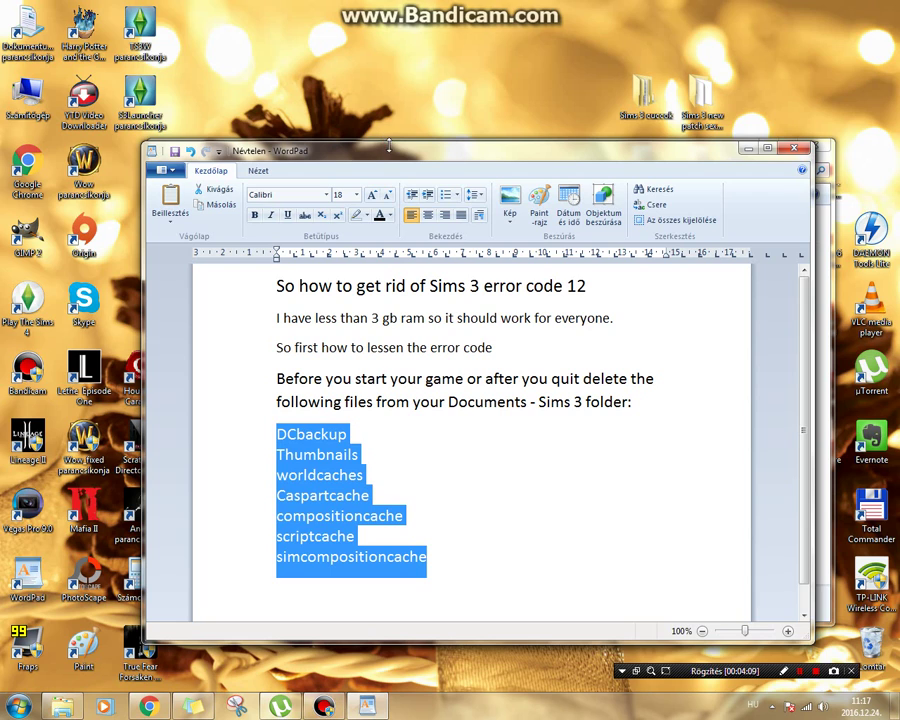
drag(390, 157, 398, 100)
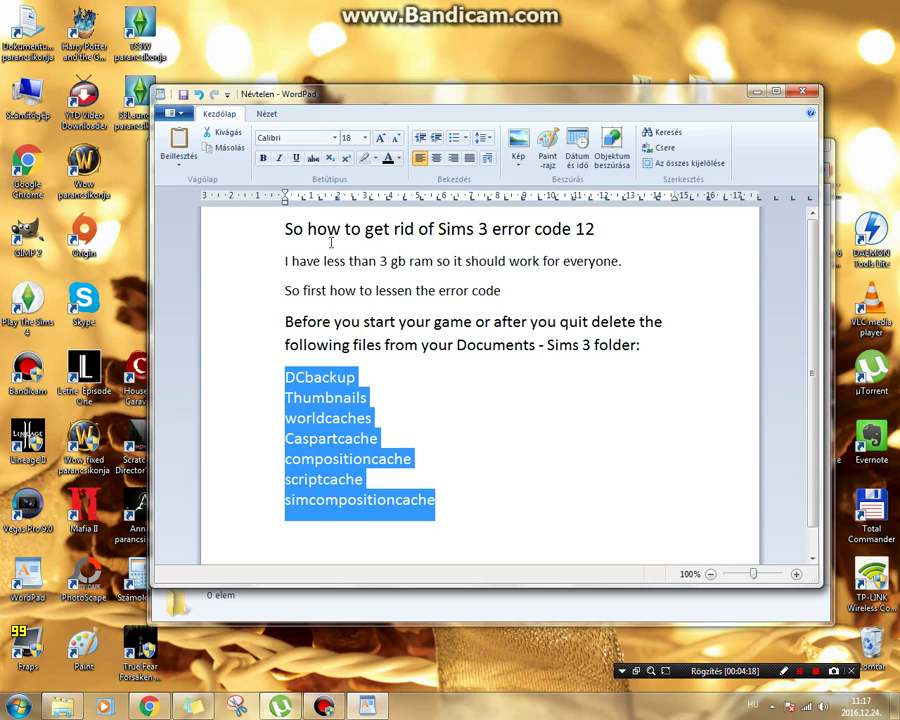
key(alt+Tab)
key(ctrl+a)
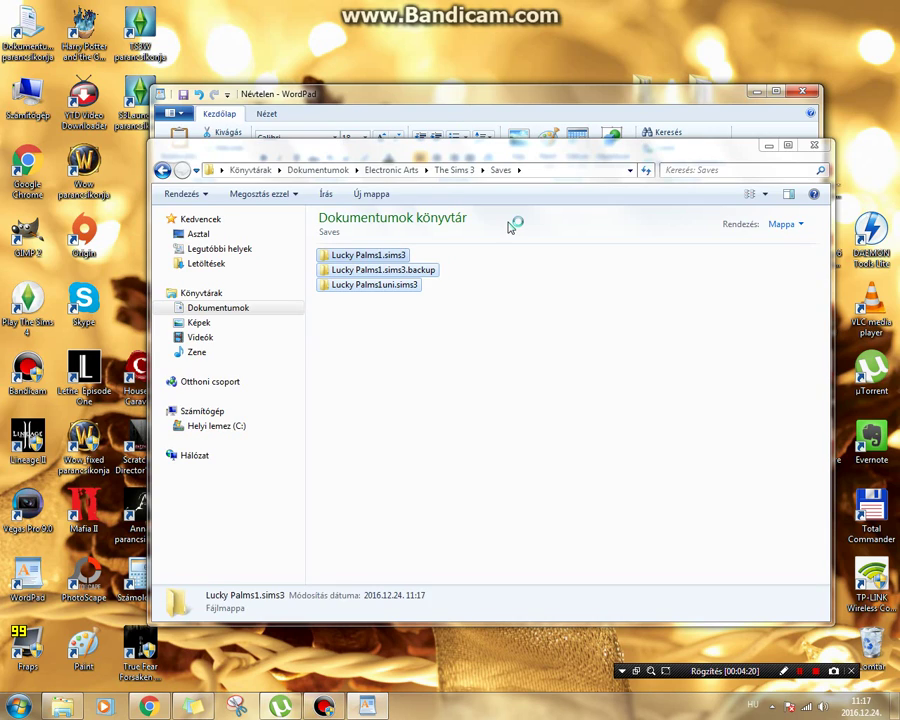
click(531, 90)
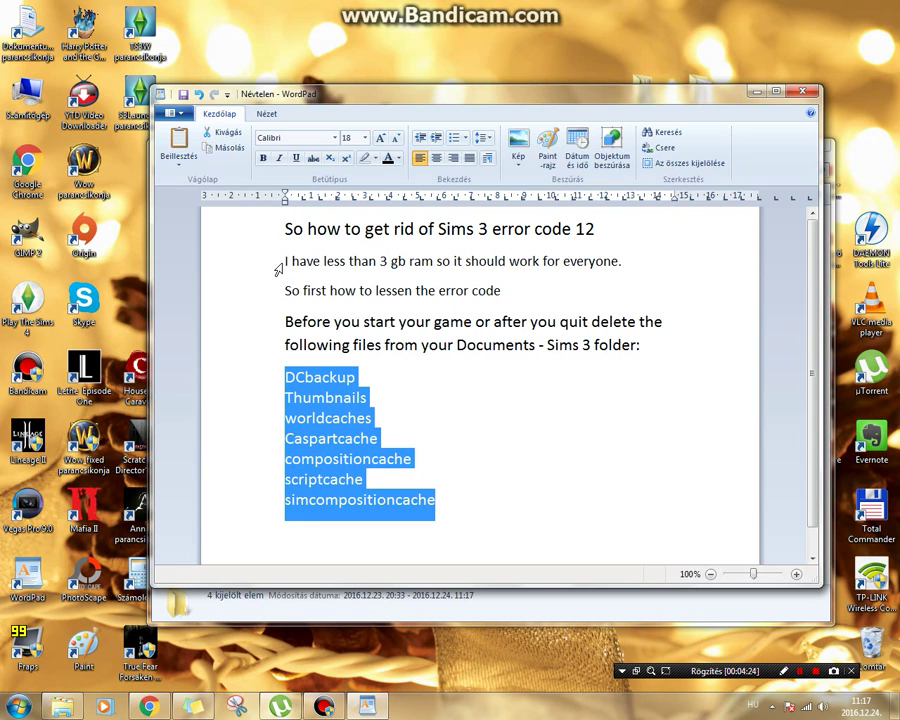